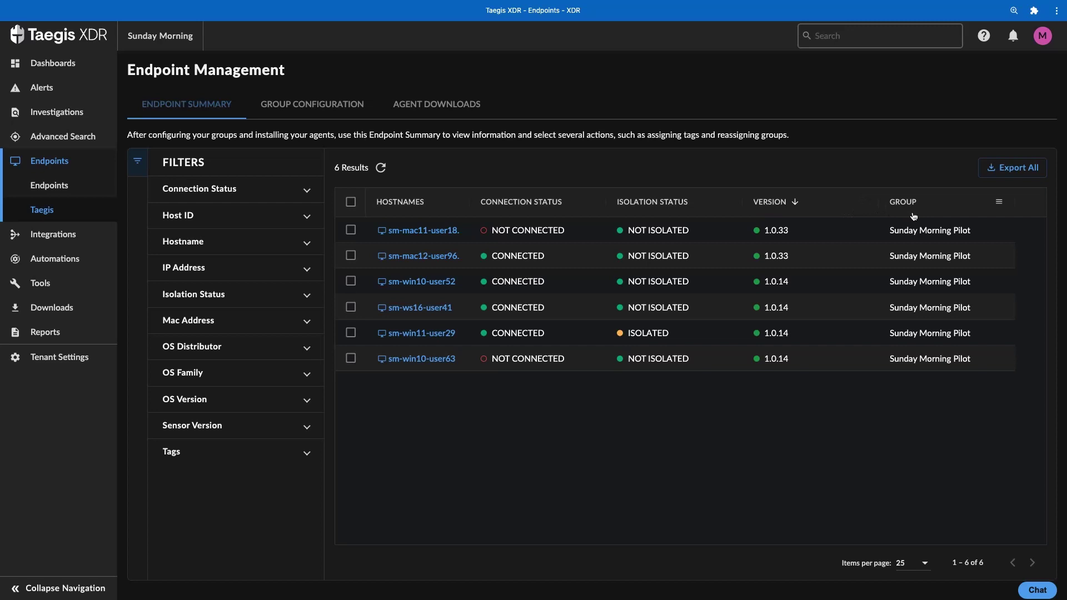
Sort endpoints by connection status, then isolation status, then agent version, newest first
click(550, 206)
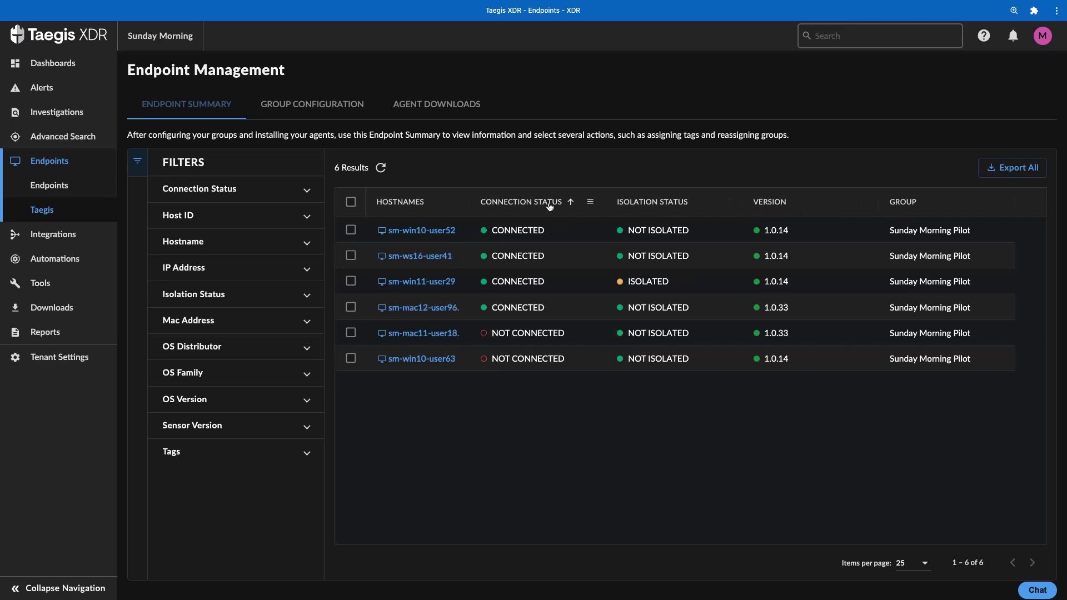
click(549, 206)
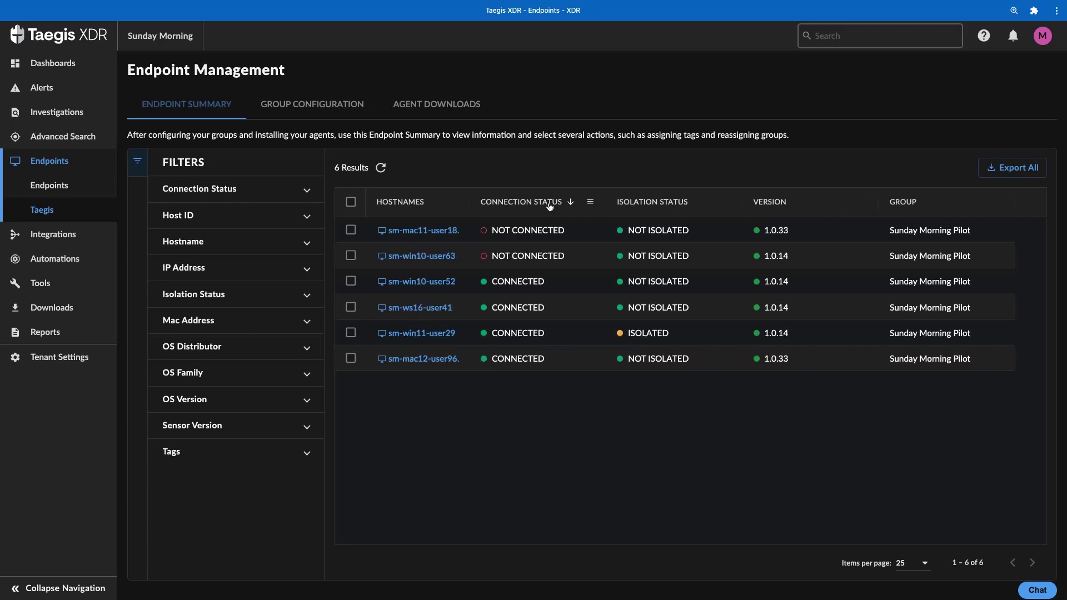
click(646, 209)
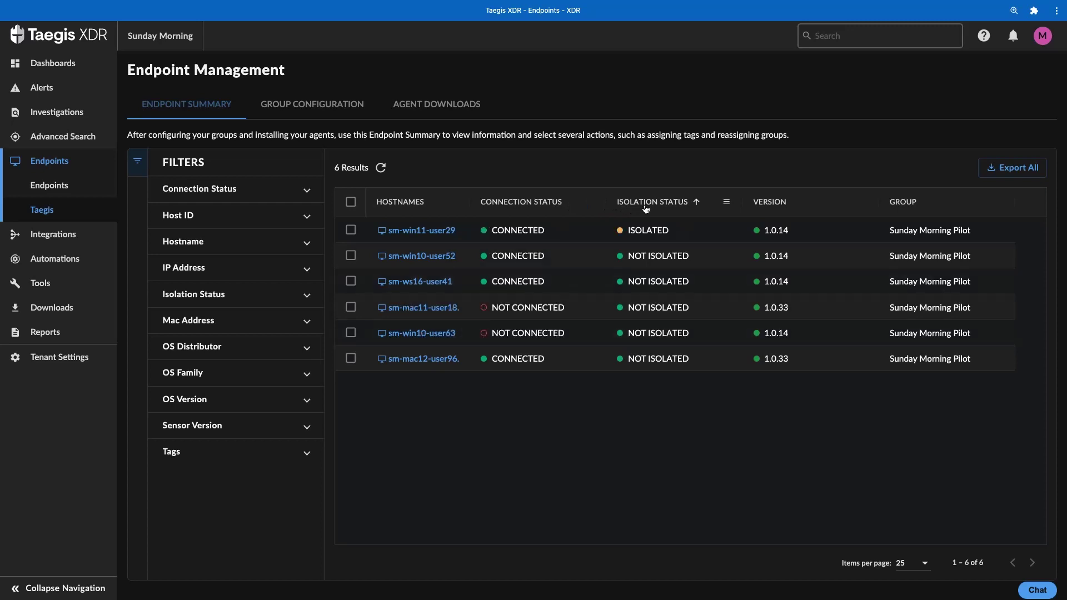
click(646, 209)
click(771, 208)
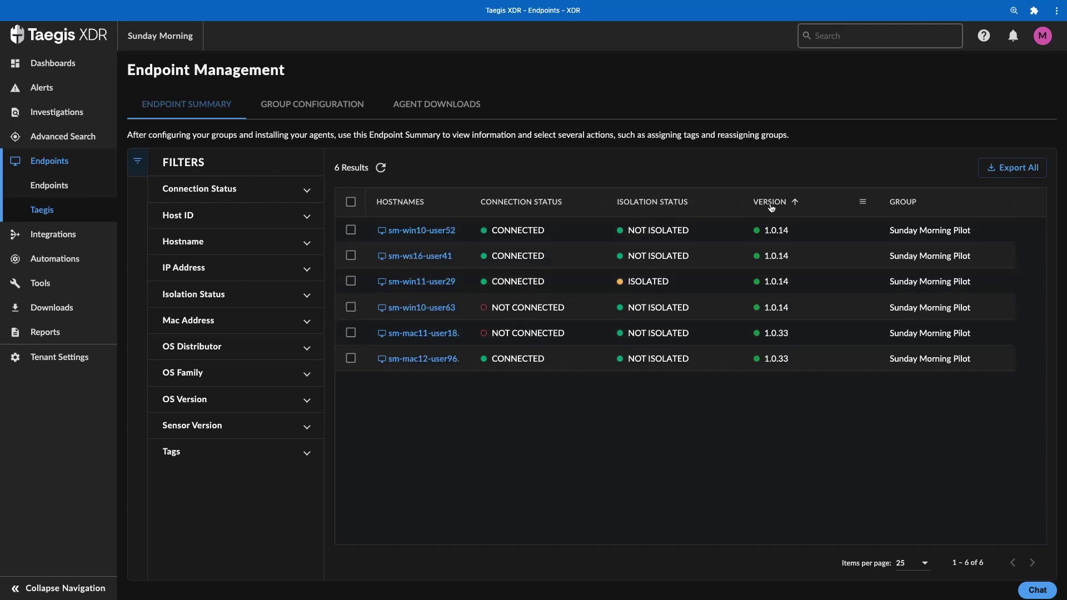
click(771, 208)
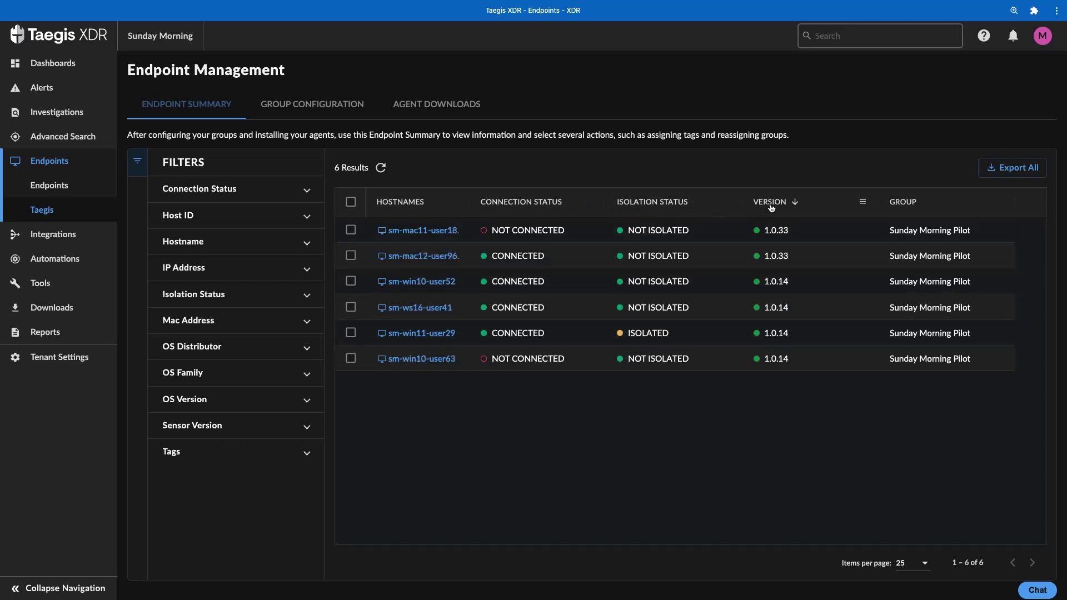
Add the OS Family and Tags columns to the endpoint table
click(863, 207)
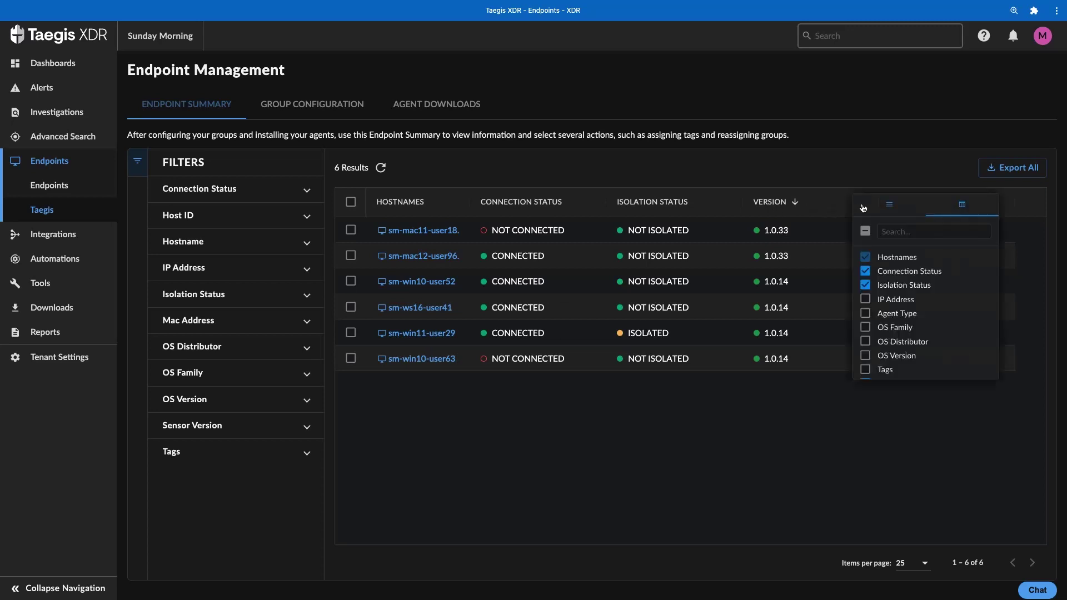
click(866, 328)
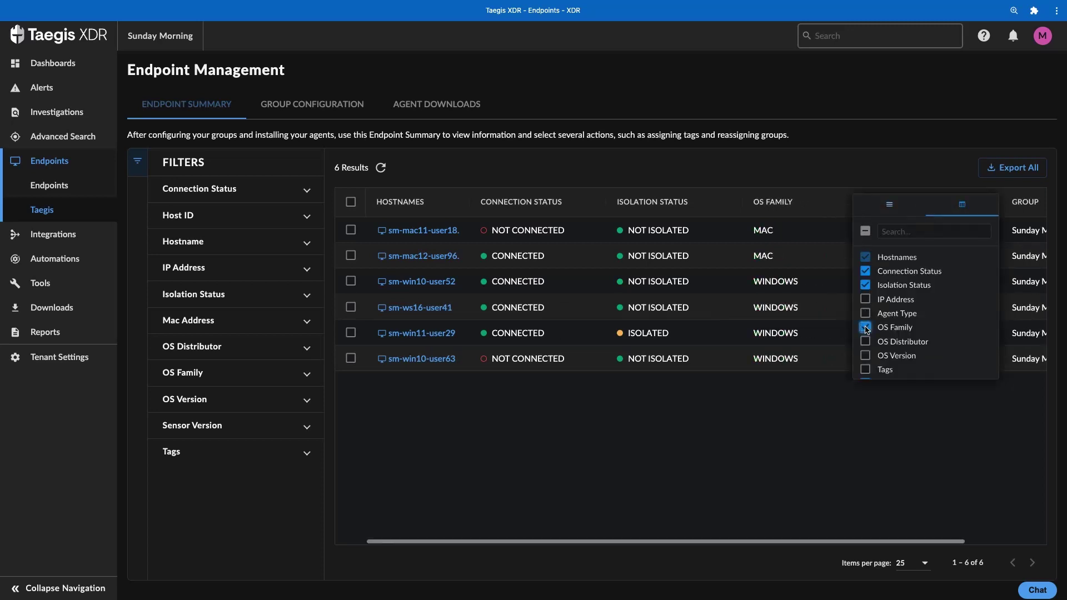
click(865, 370)
click(850, 479)
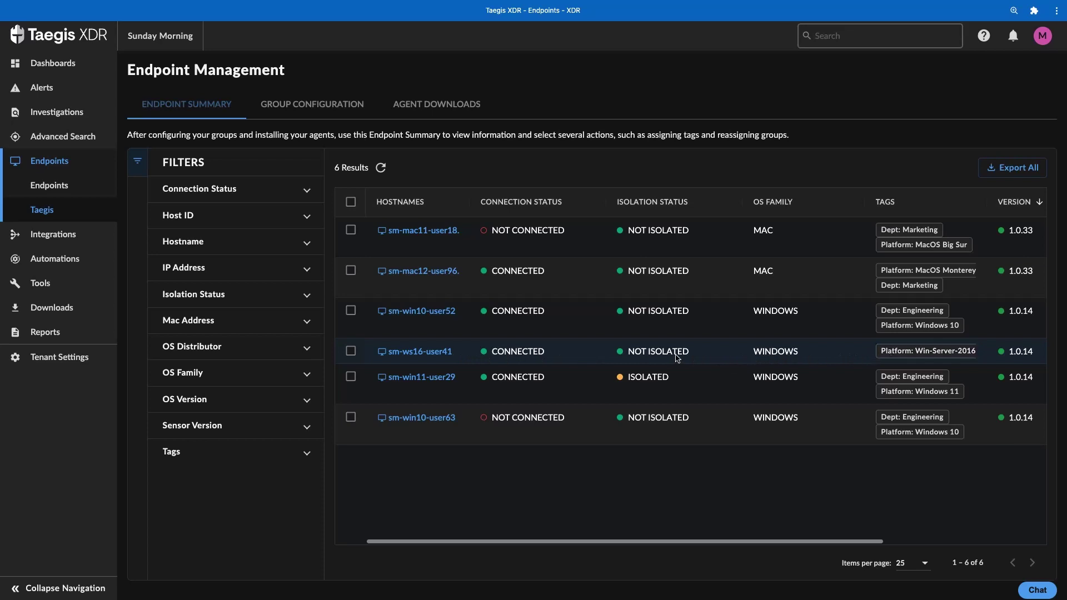
Assign the tag key 'Dept' with value 'Finance' to endpoint sm-ws16-user41
click(351, 352)
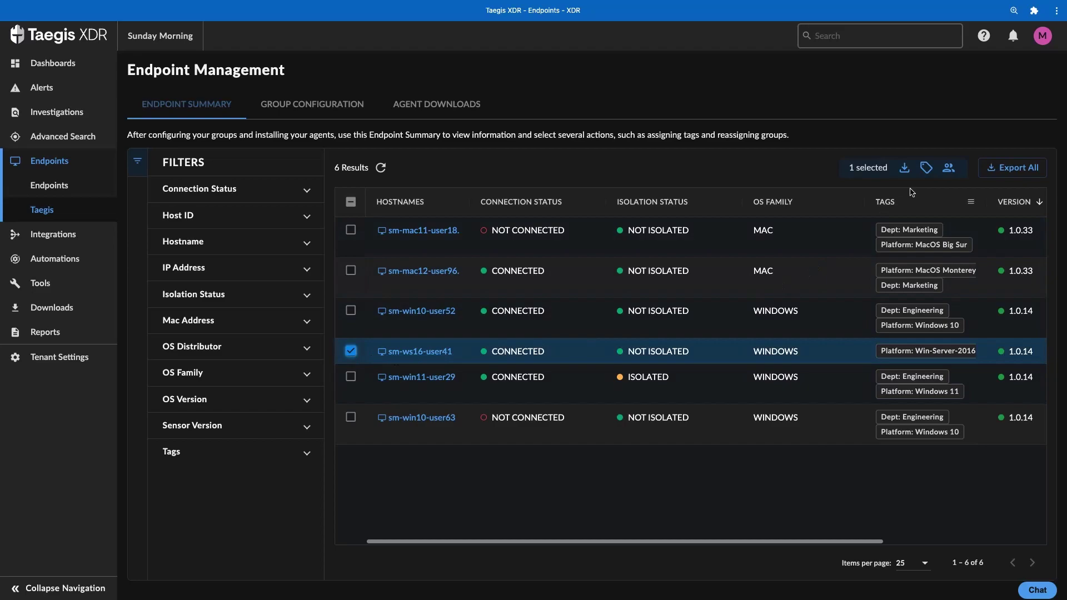
click(926, 169)
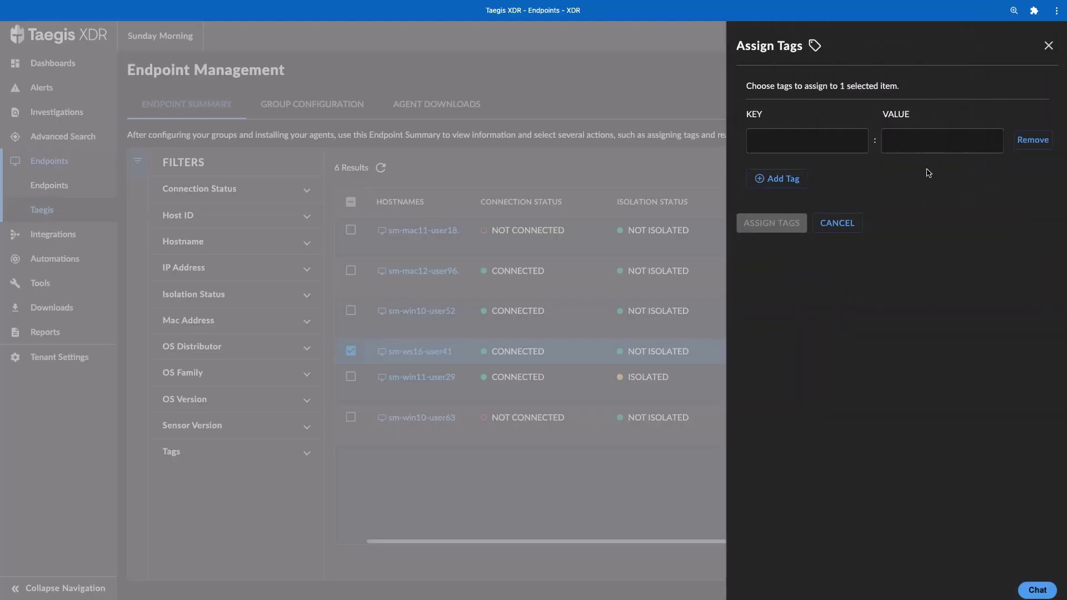
click(838, 141)
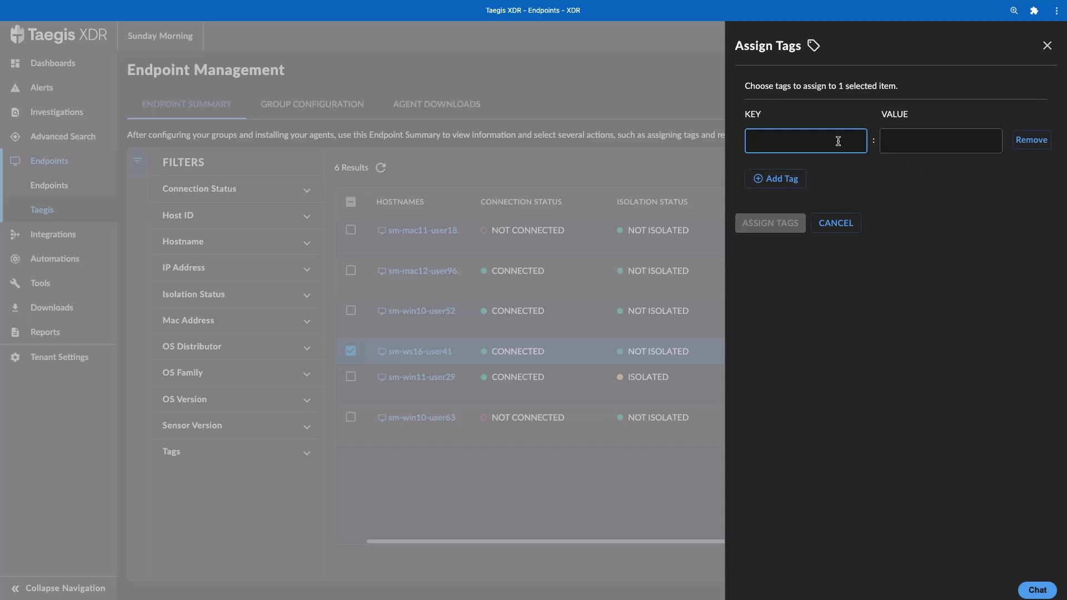
text(Dept)
click(941, 140)
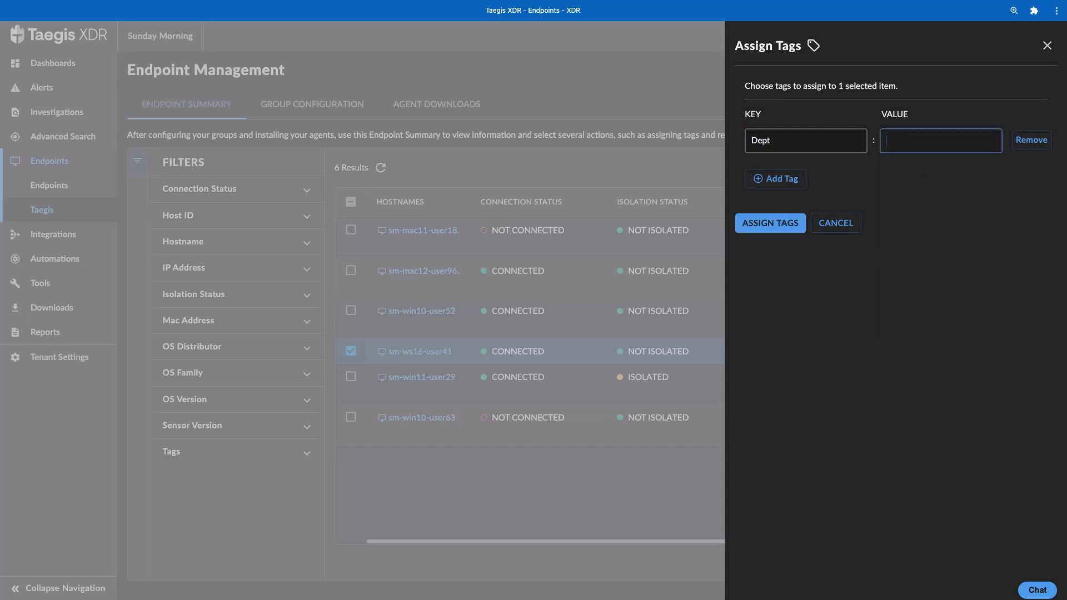
text(Finance)
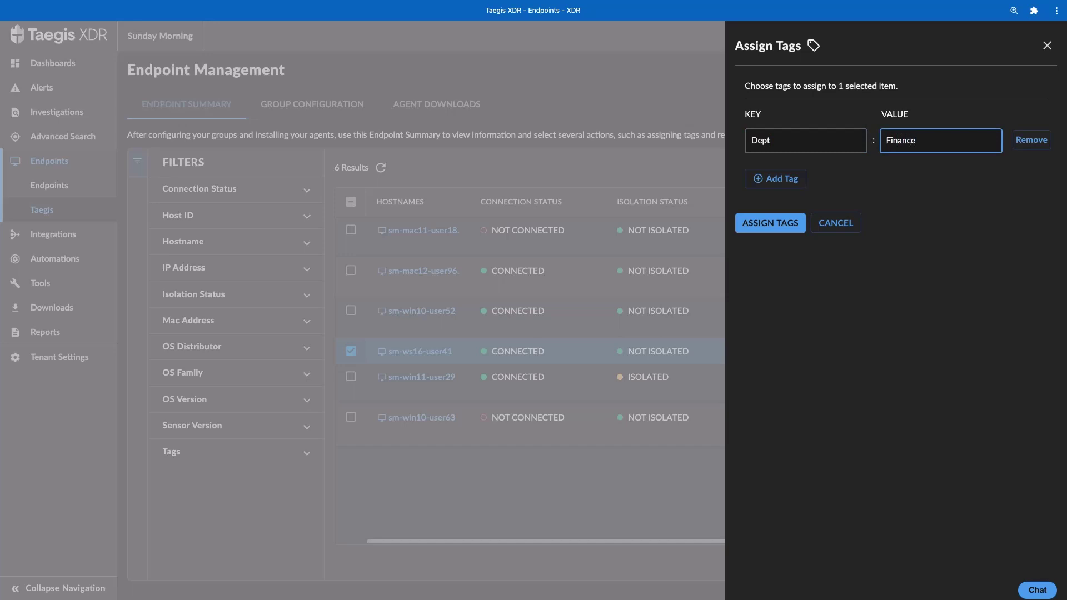
click(778, 225)
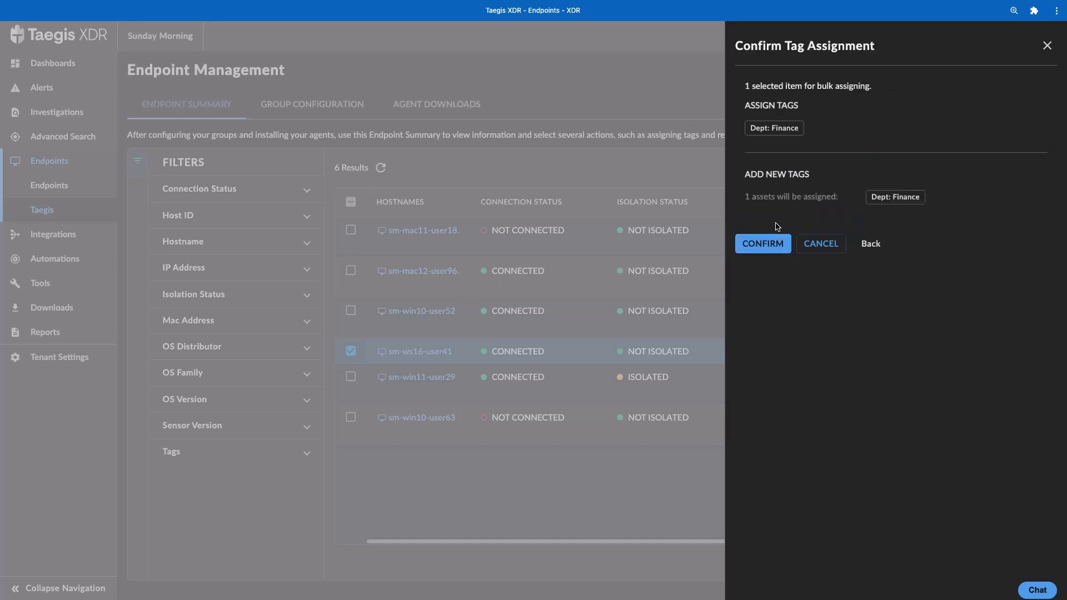
click(768, 245)
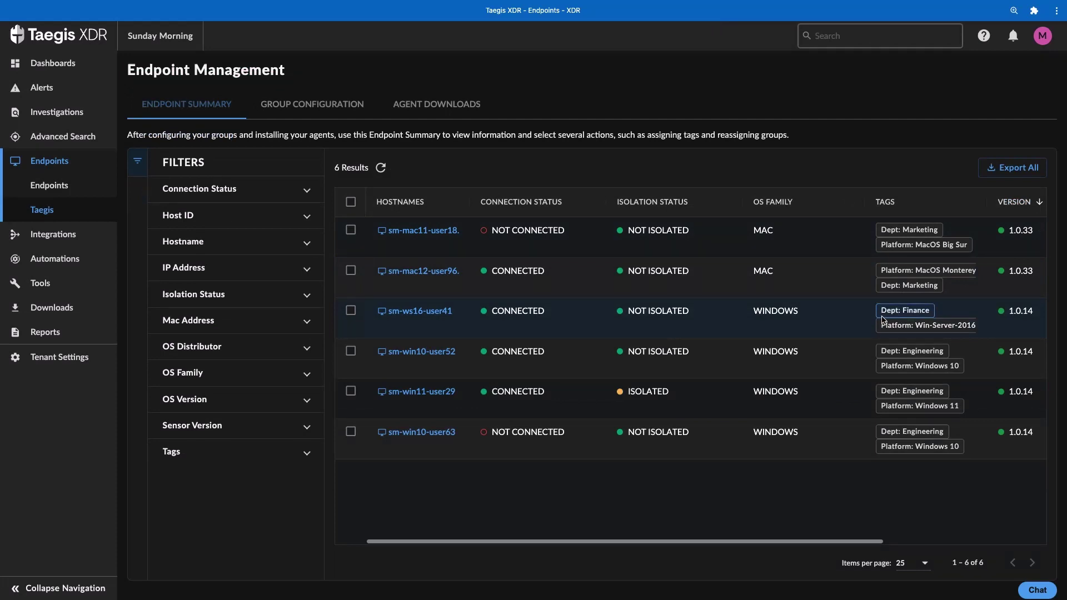
Isolate host sm-win10-user52 with the reason 'Incident Investigation'
click(407, 356)
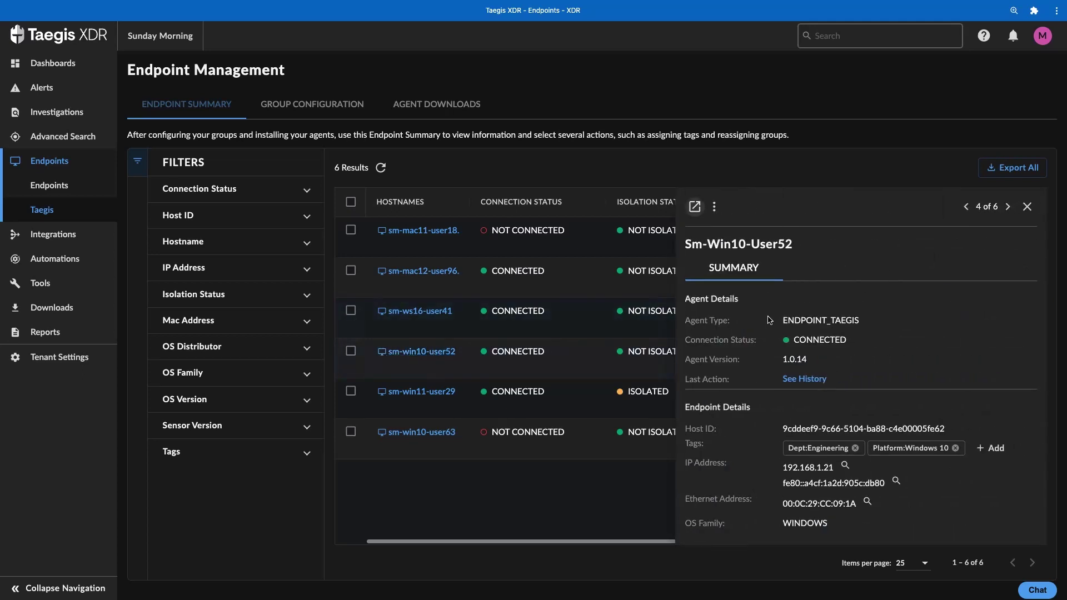
click(714, 207)
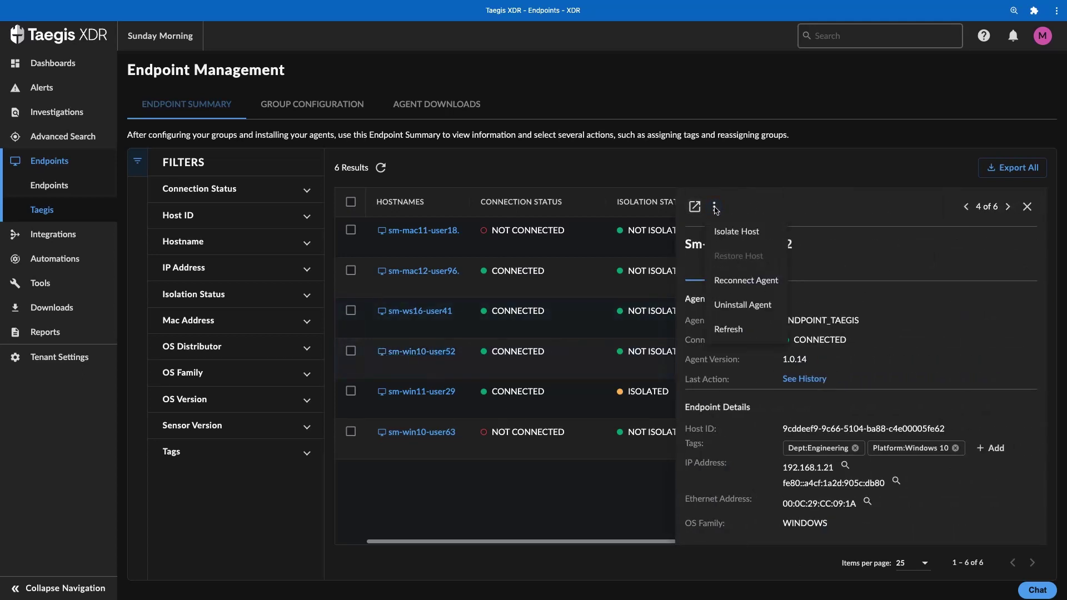
click(728, 236)
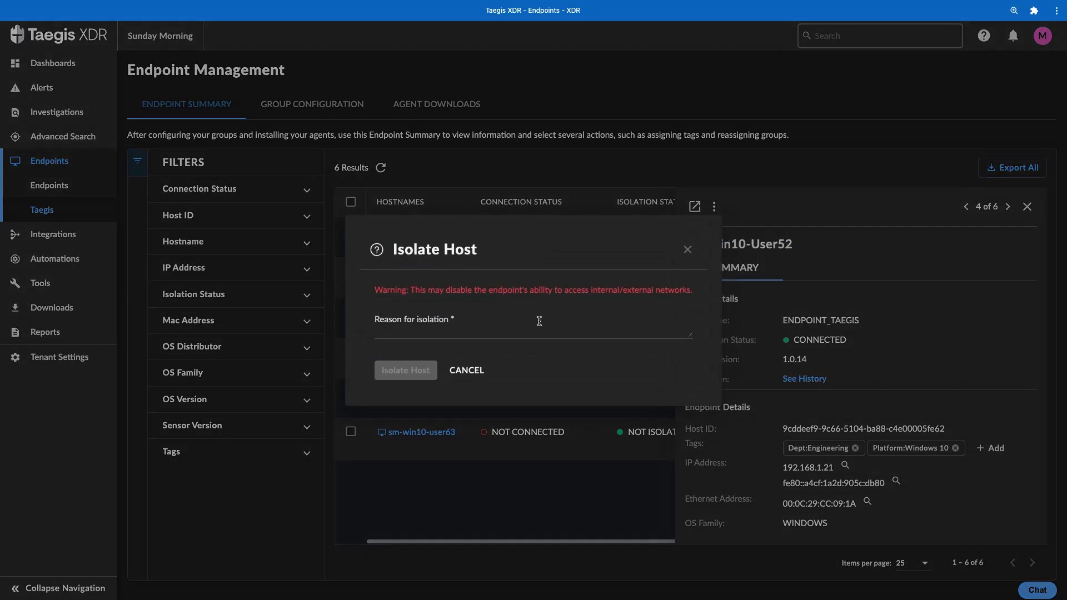
click(501, 331)
text(Inc)
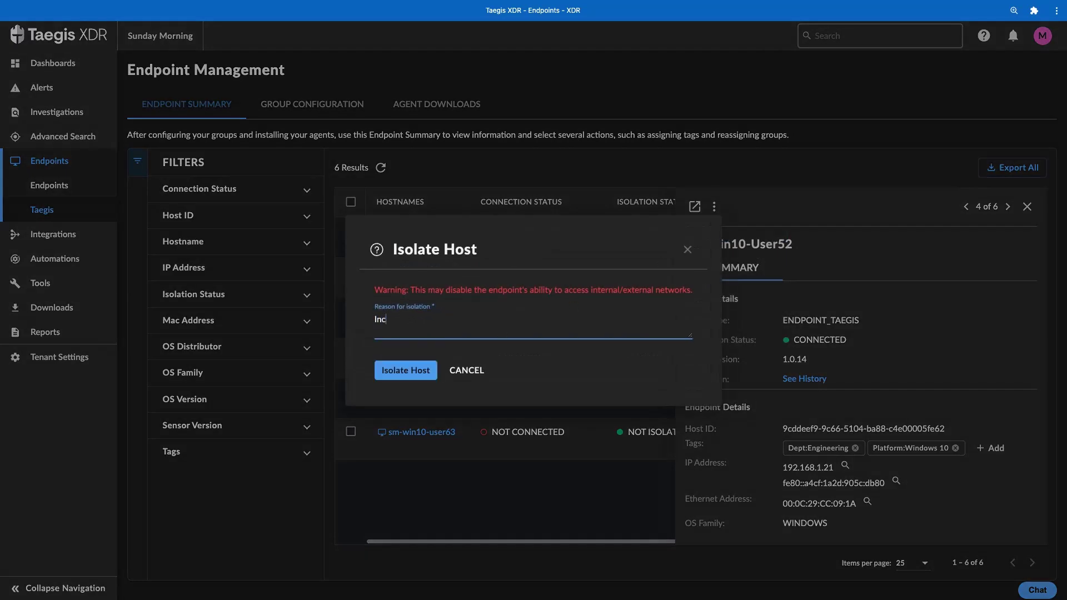
text(ident Investigation)
click(423, 370)
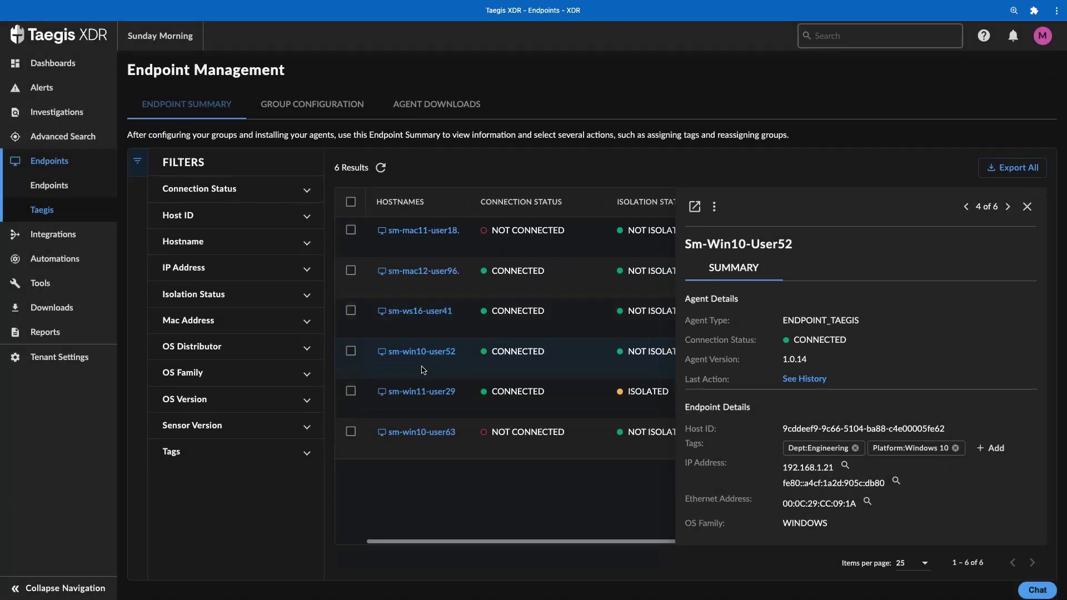
Refresh the table, restore sm-win10-user52 citing 'Investigation Complete', then refresh again
click(1026, 208)
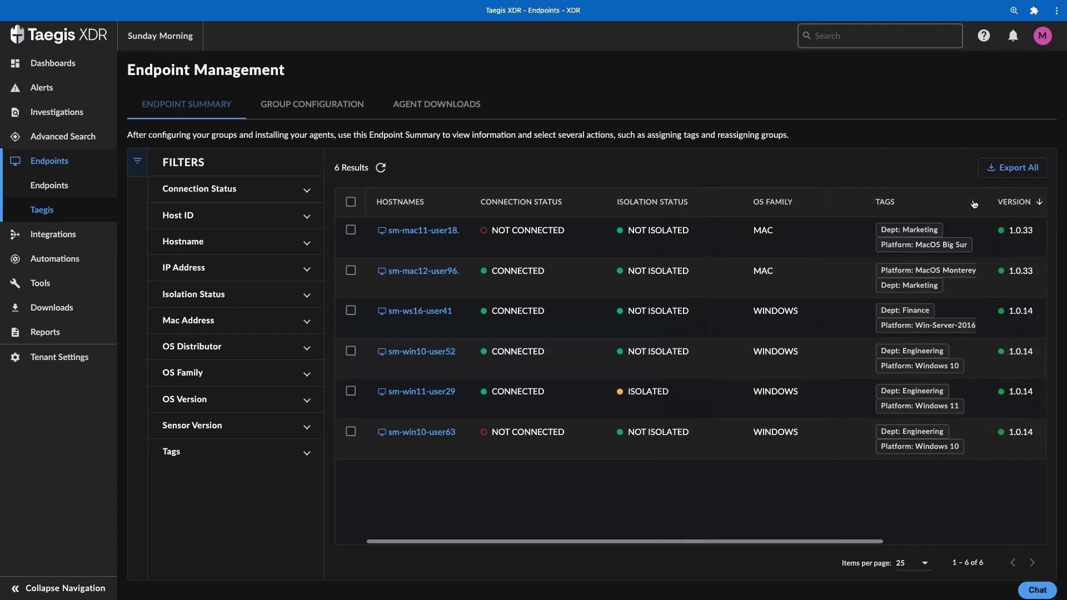
click(383, 173)
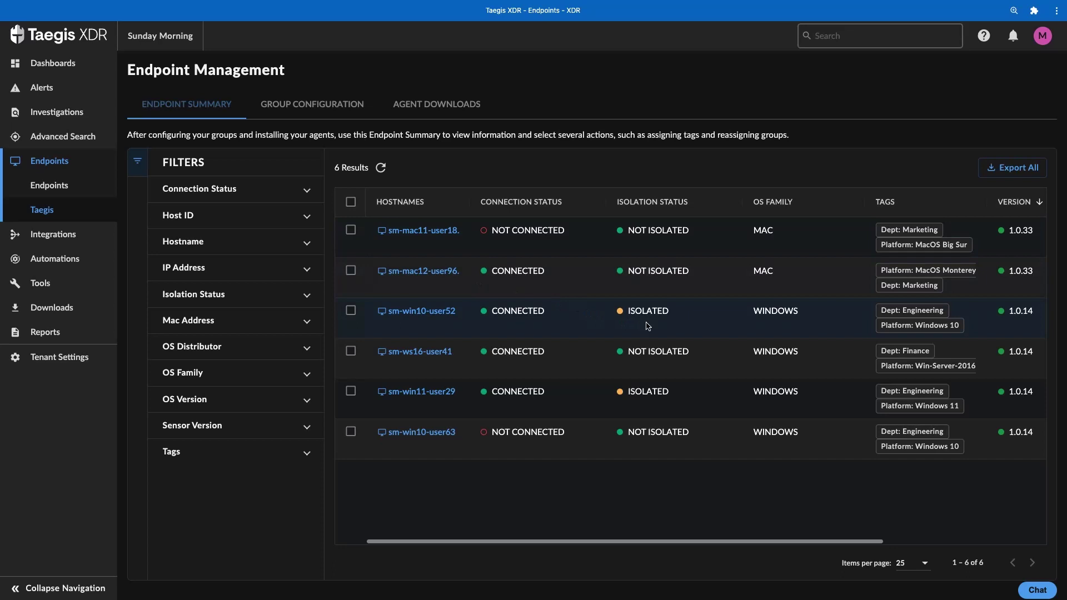
click(433, 311)
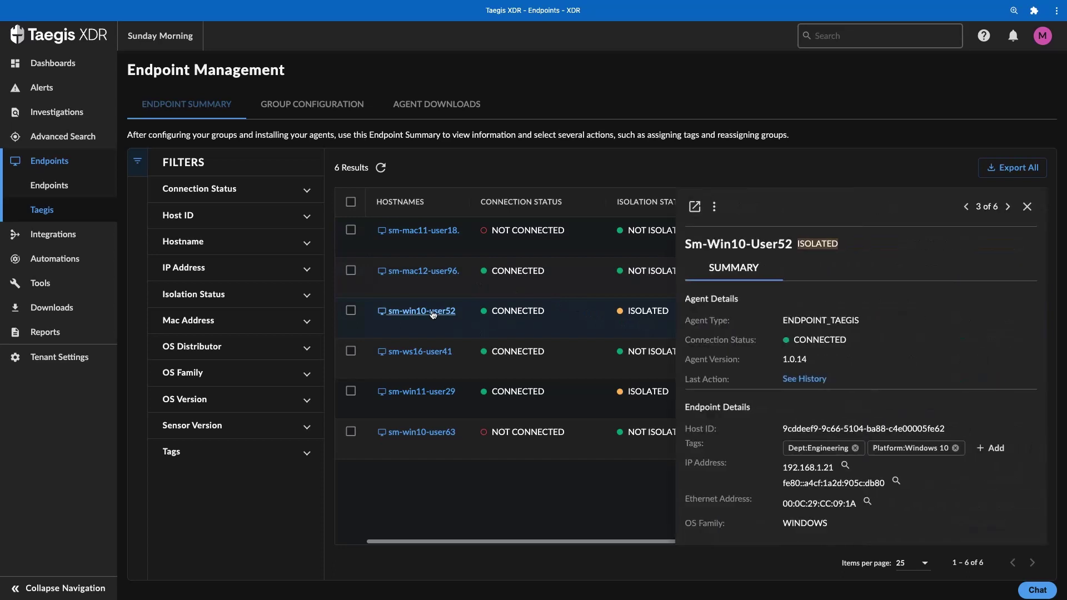
click(715, 209)
click(725, 259)
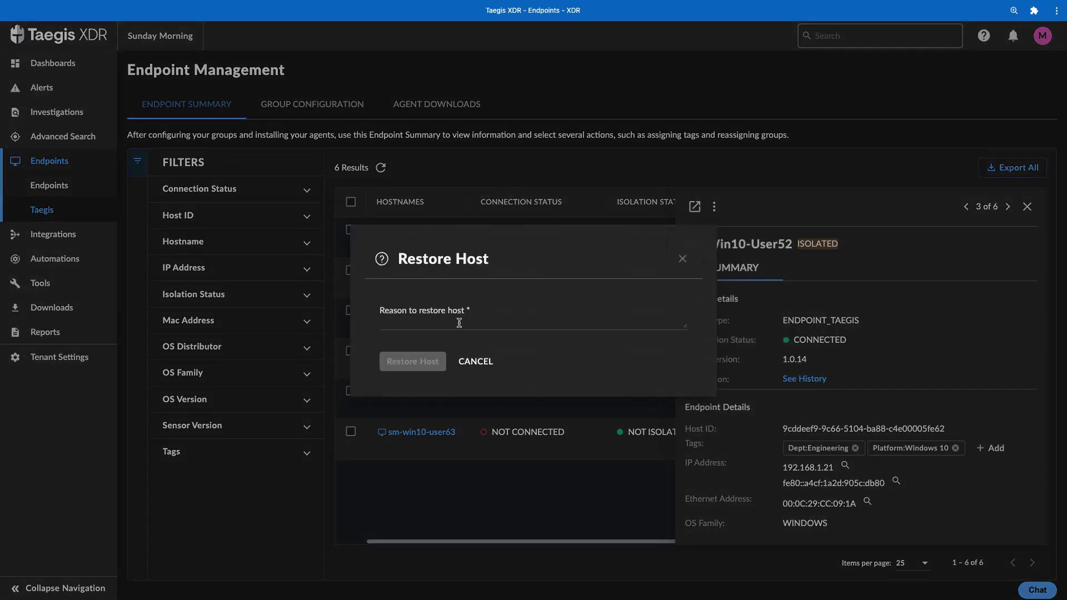
click(459, 323)
text(Investigation Complete)
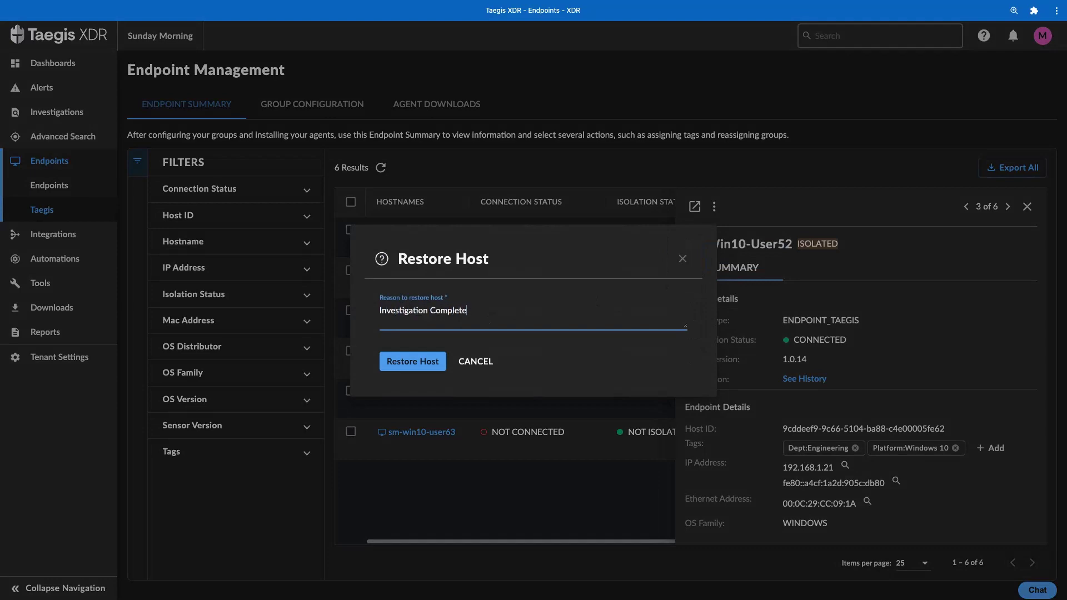
click(416, 362)
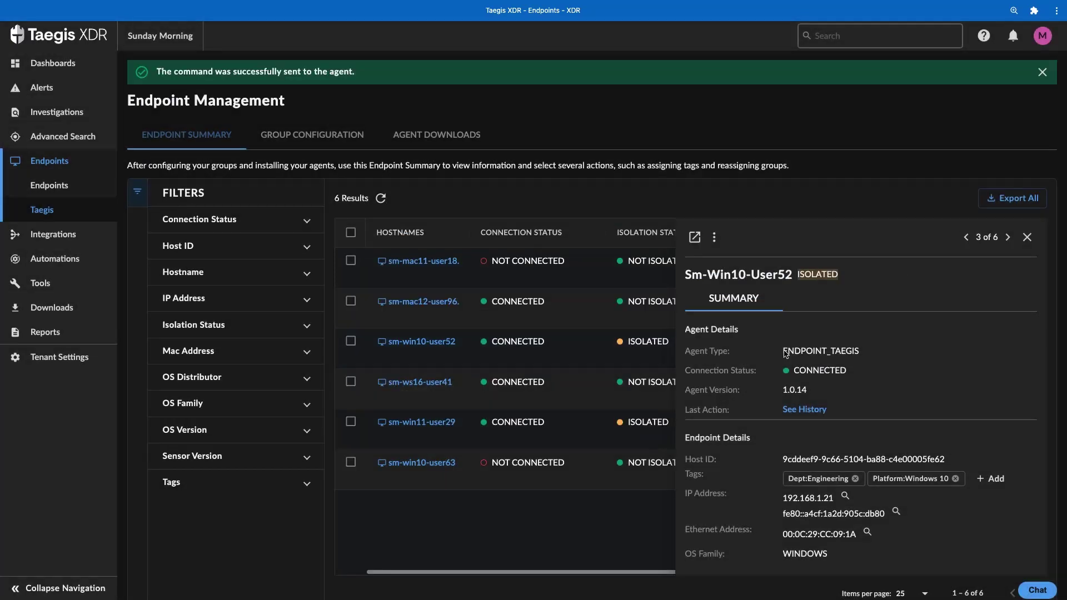
click(1026, 238)
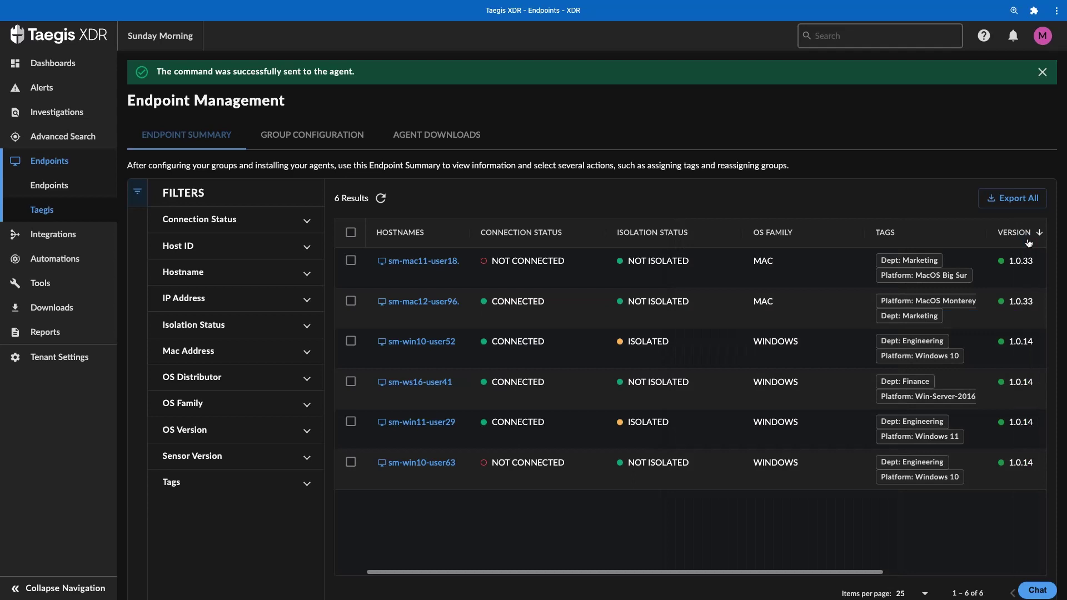
click(380, 167)
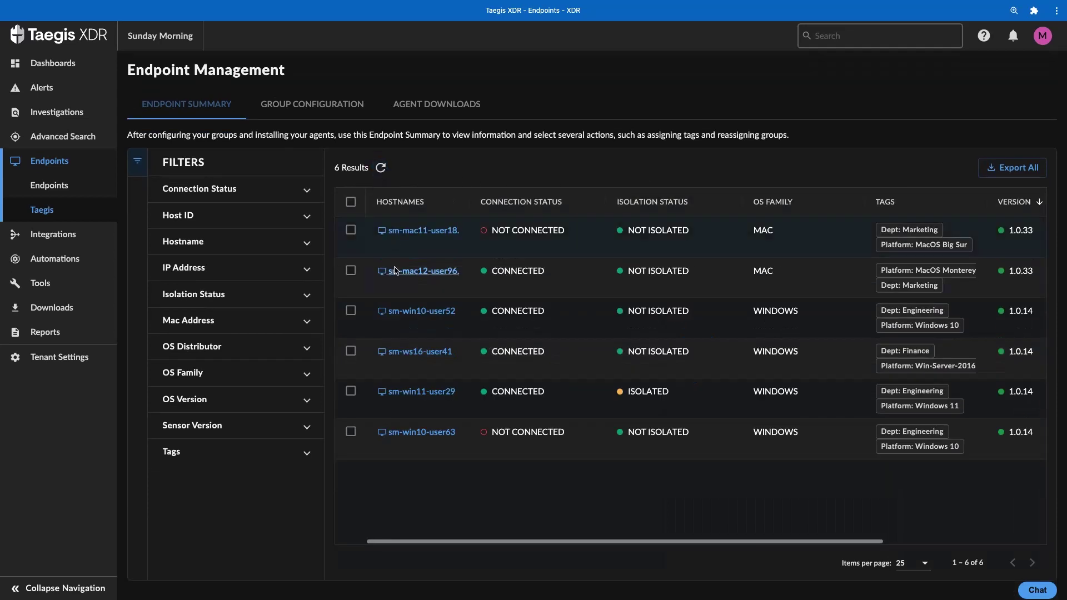
click(351, 271)
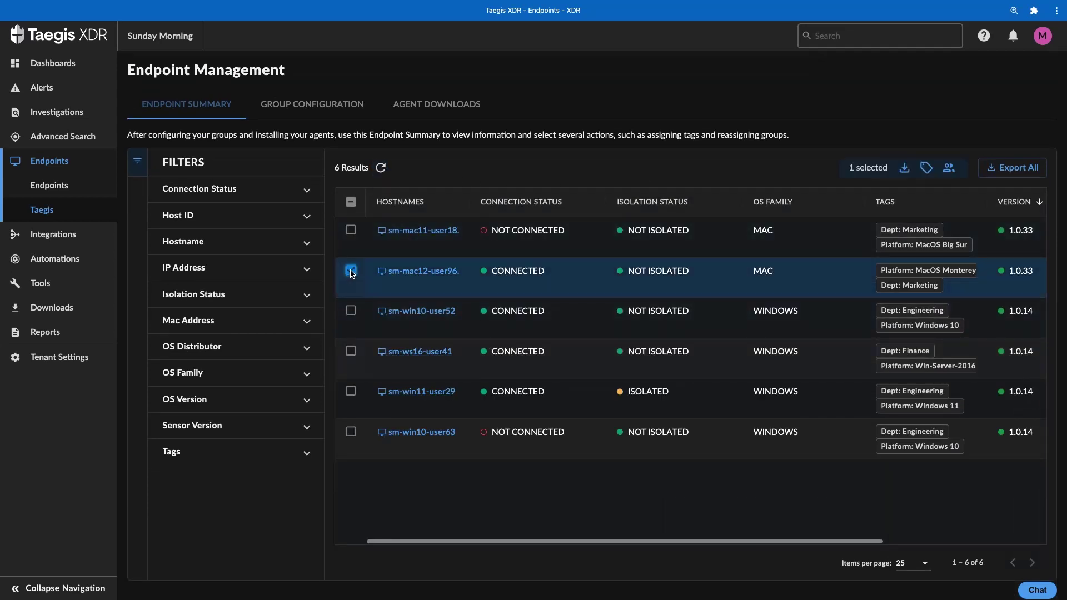
click(352, 311)
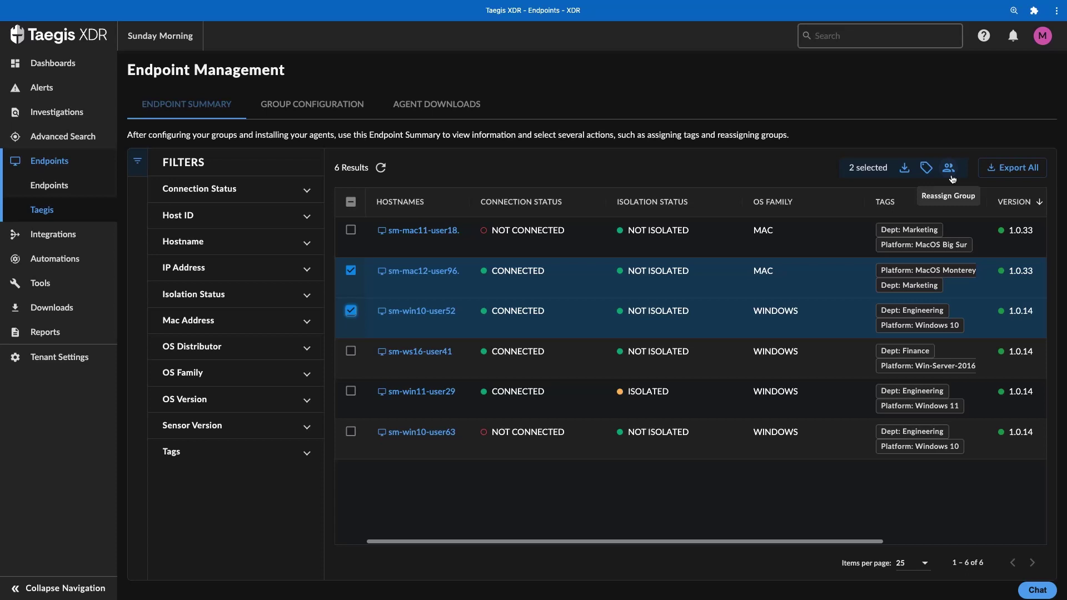
click(351, 272)
click(350, 312)
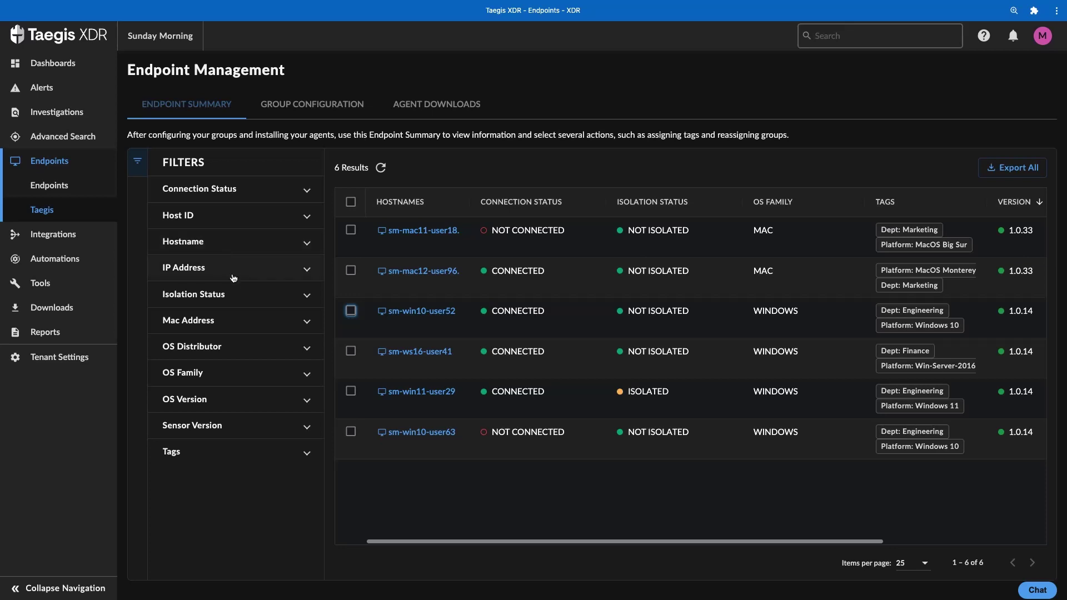
Filter to ISOLATED endpoints, clear that filter, and expand the Connection Status filter
click(235, 296)
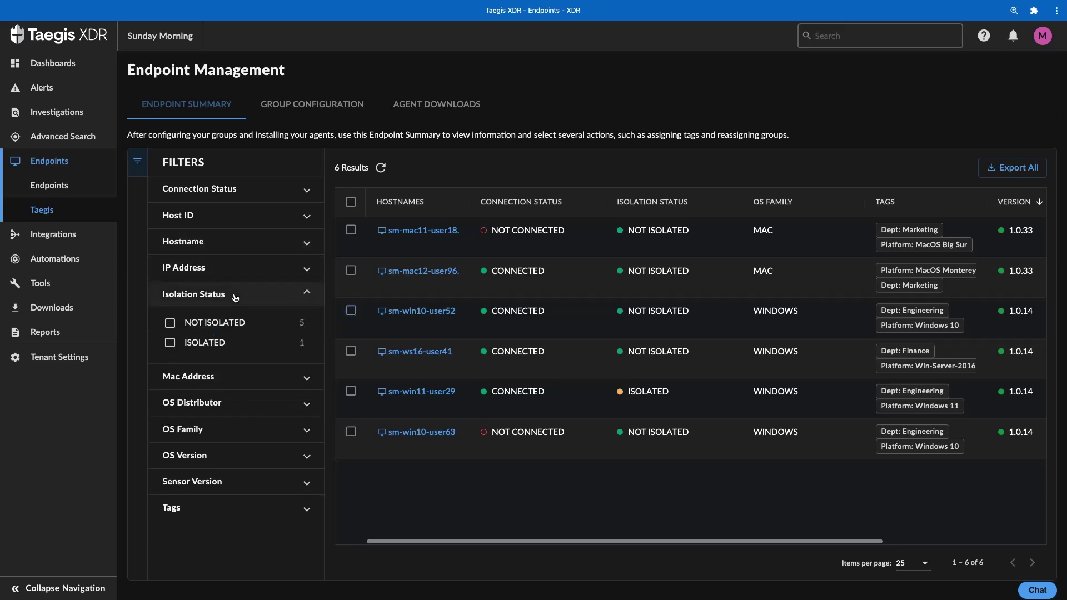
click(170, 343)
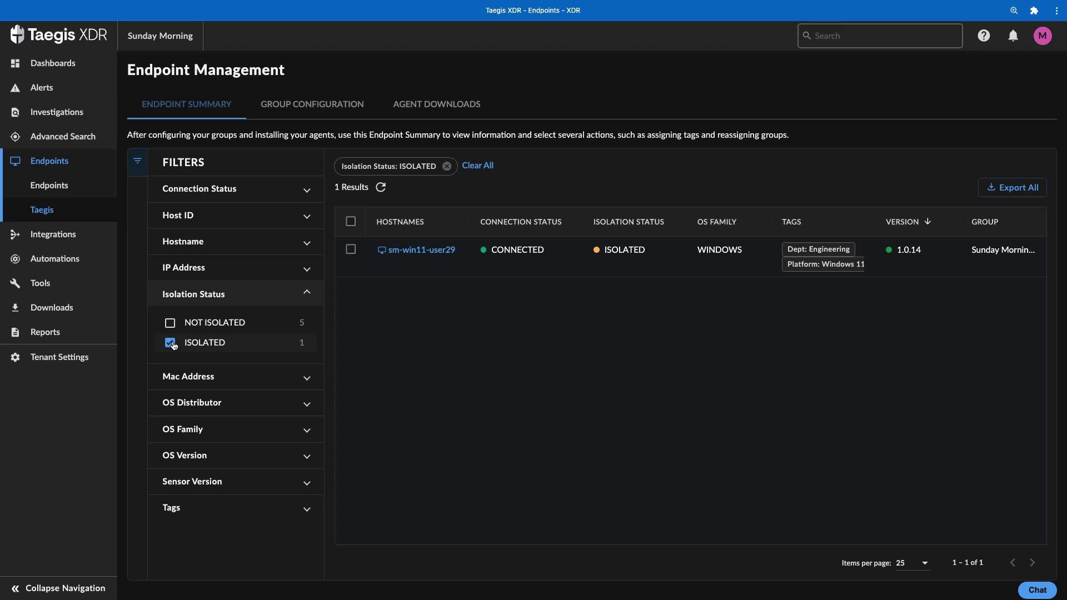
click(171, 343)
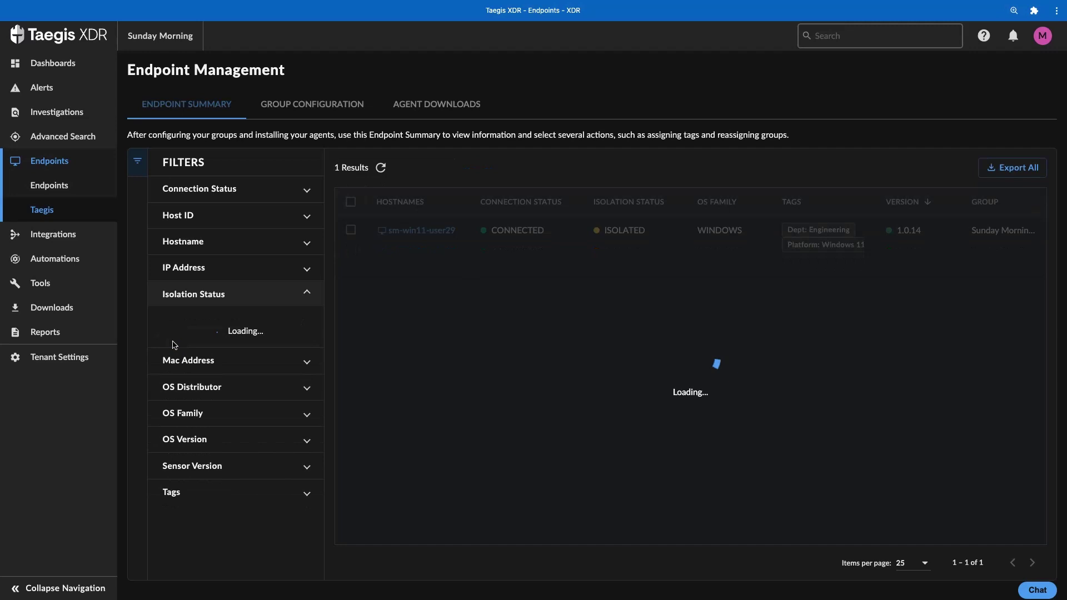
click(263, 195)
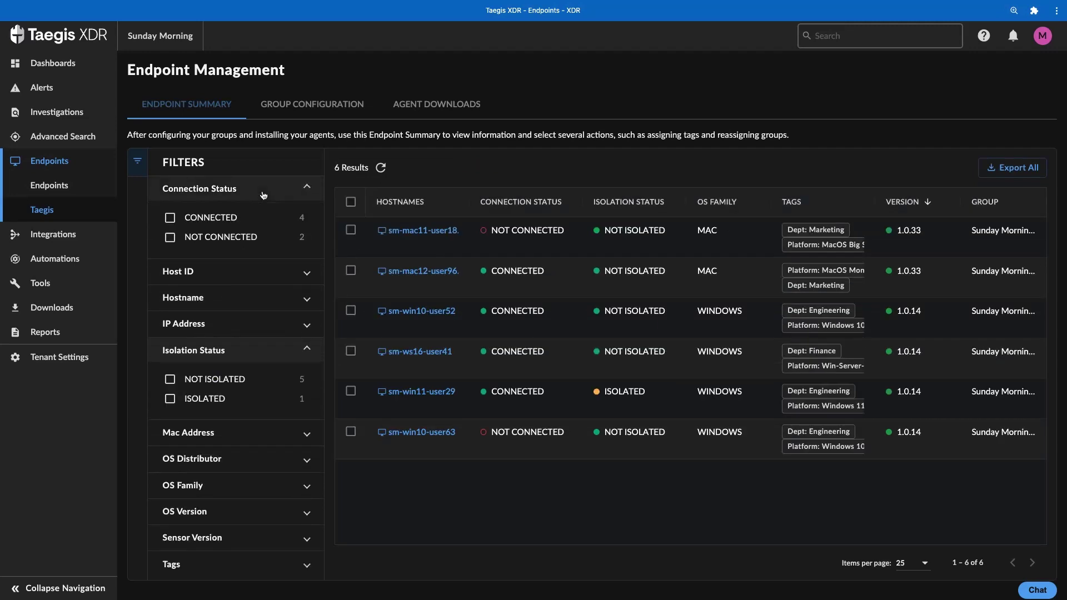
Filter endpoints to NOT CONNECTED and OS Family MAC, then go to group configuration
click(173, 239)
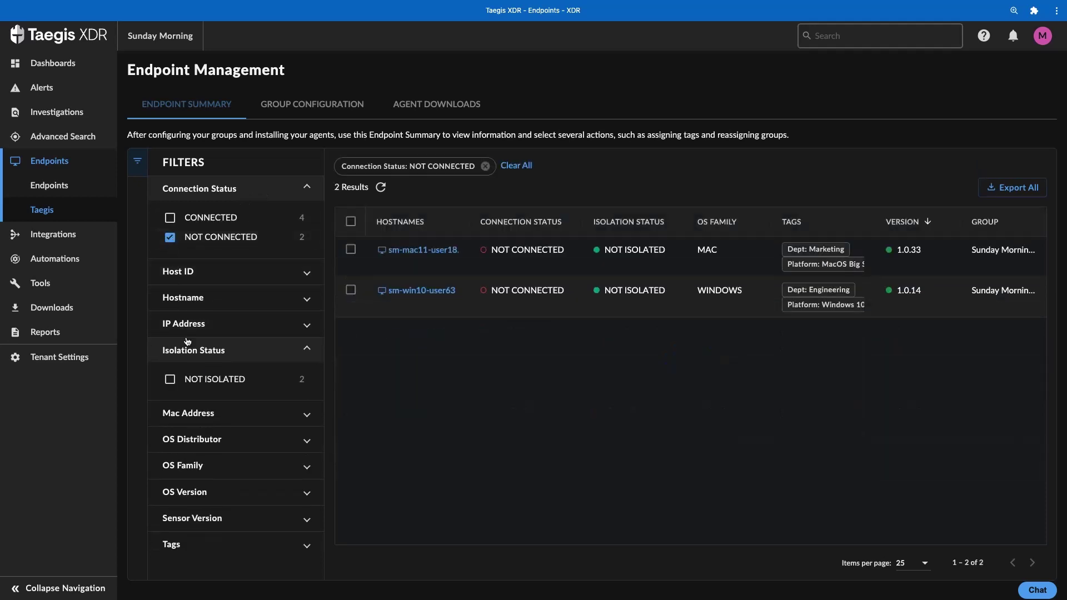
click(194, 467)
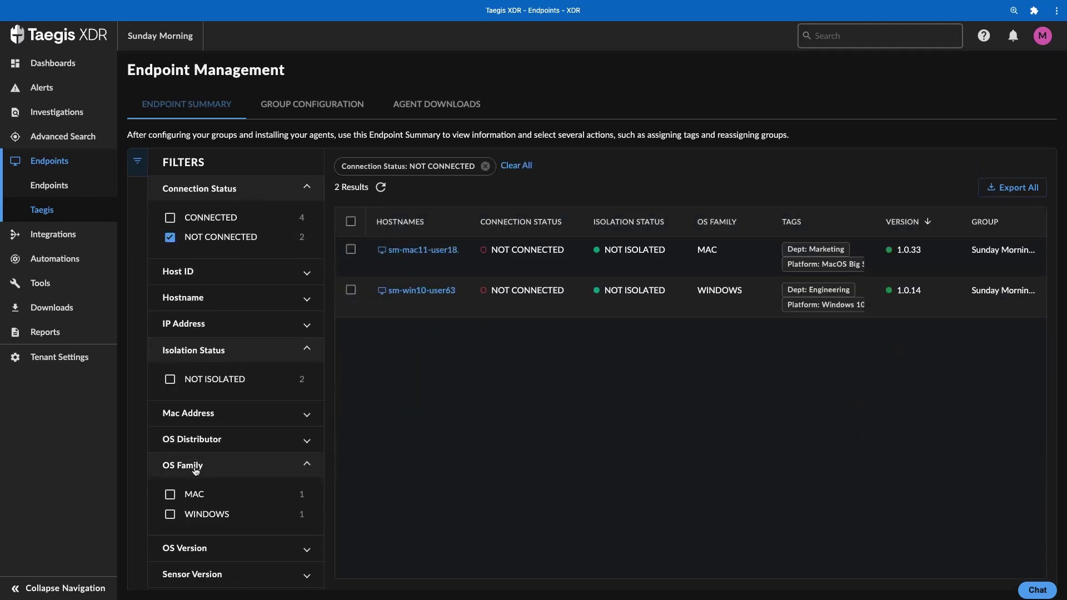
click(197, 497)
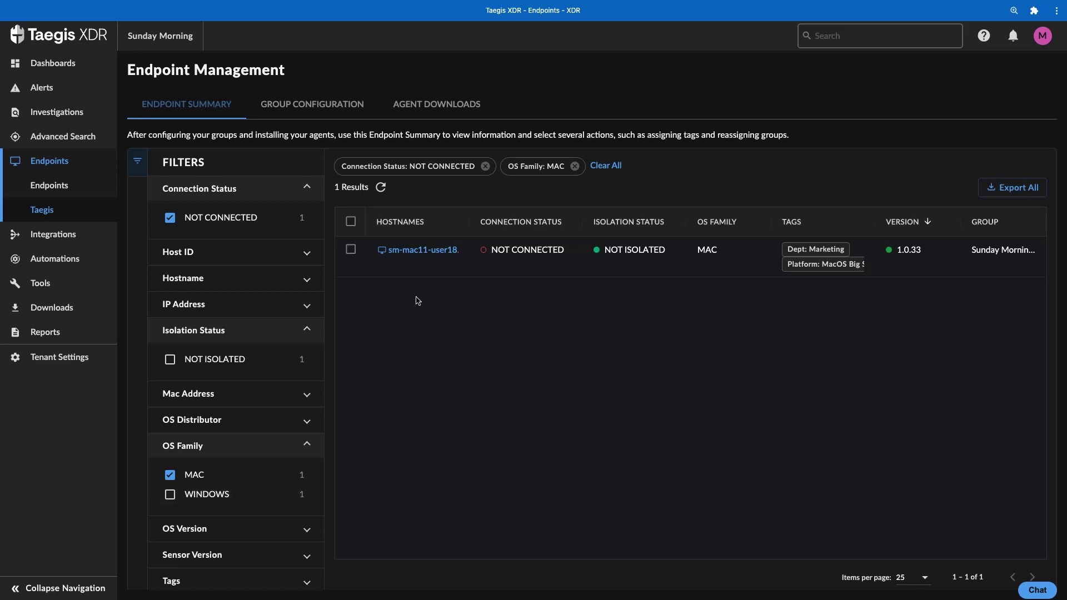
click(335, 109)
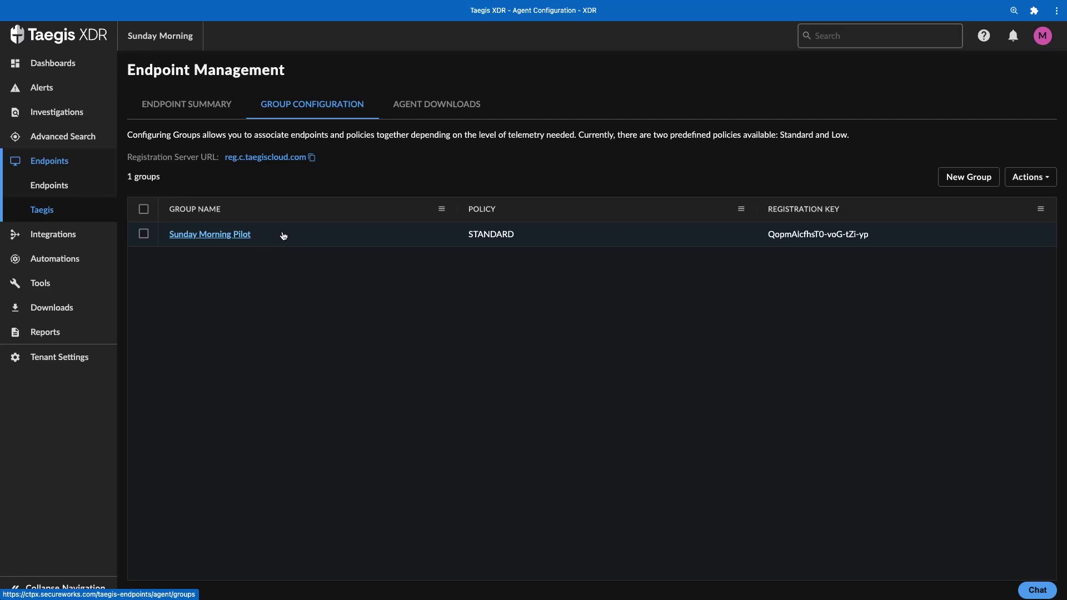
Create group 'Sunday Morning Production', description 'Production Assets', using the Standard policy
click(958, 177)
click(826, 98)
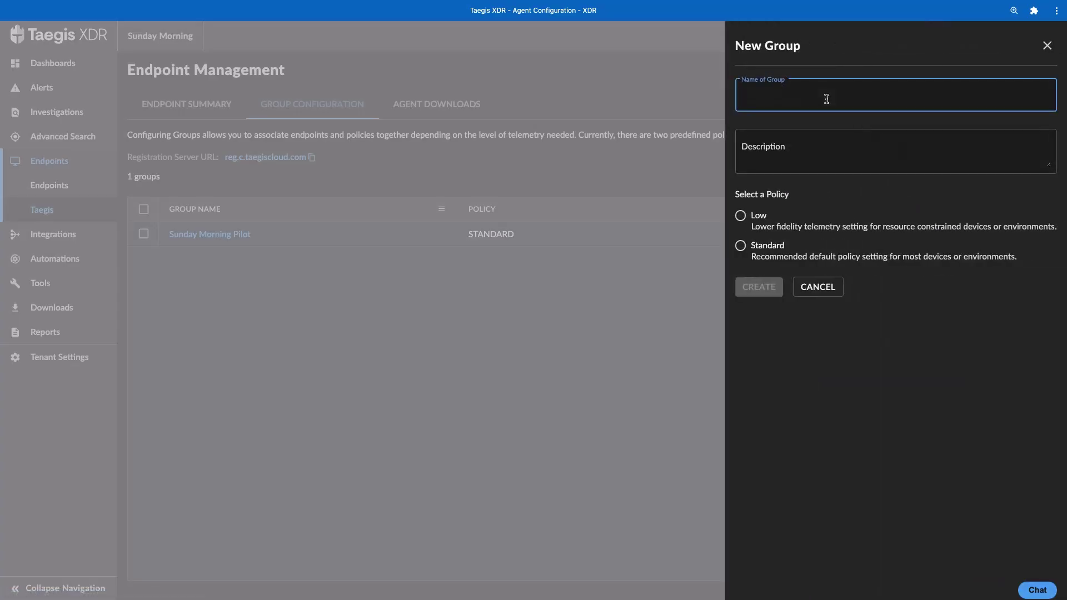
text(Sunday Morning Production)
click(804, 152)
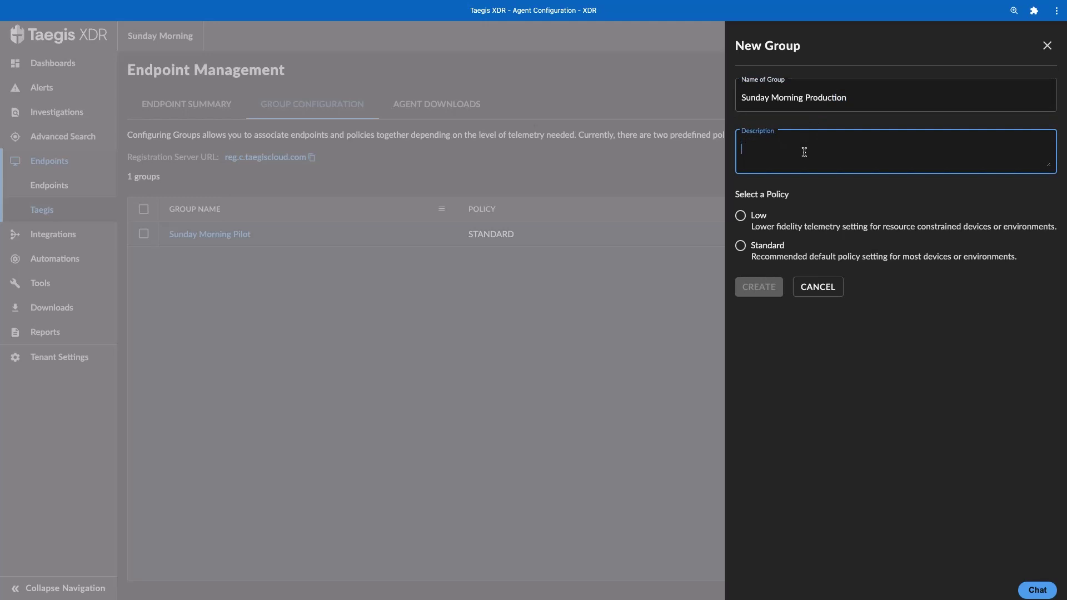
text(Production Assets)
click(740, 246)
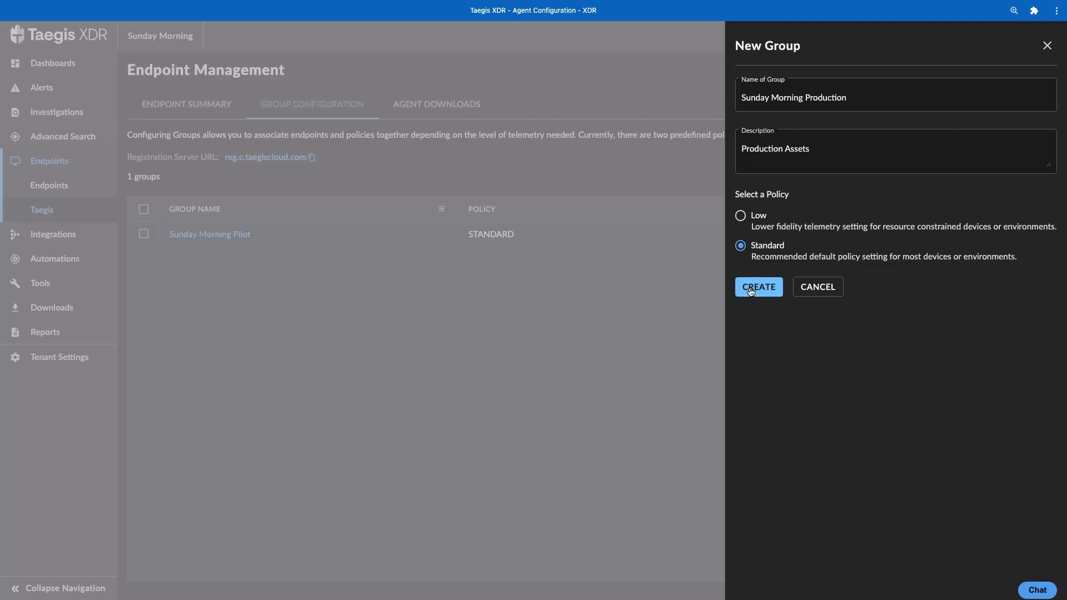
click(750, 289)
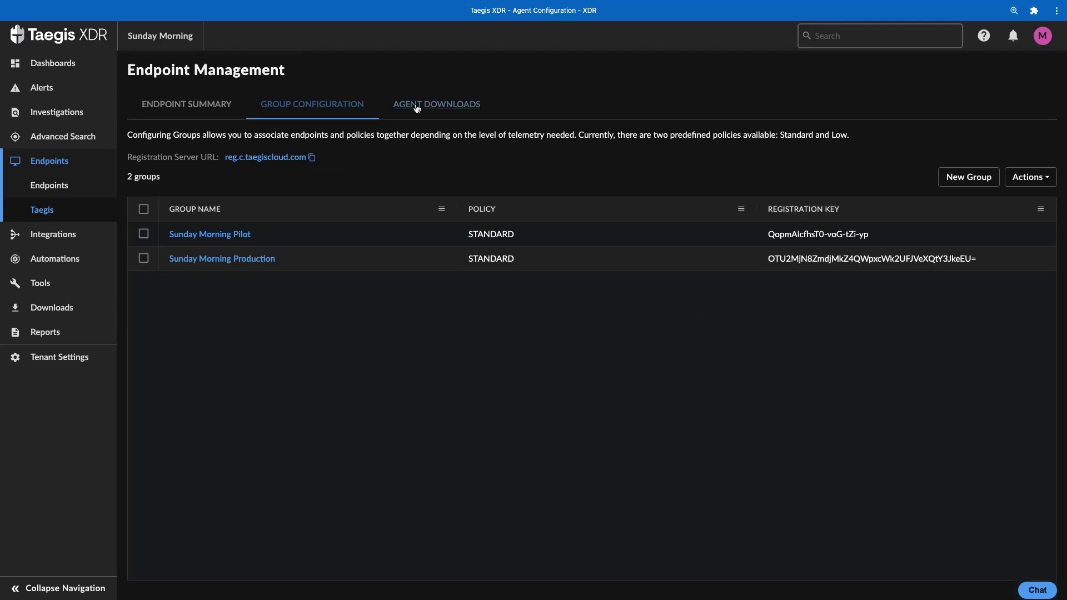
Show the Agent Downloads page listing Windows, Linux and macOS agent packages
click(417, 108)
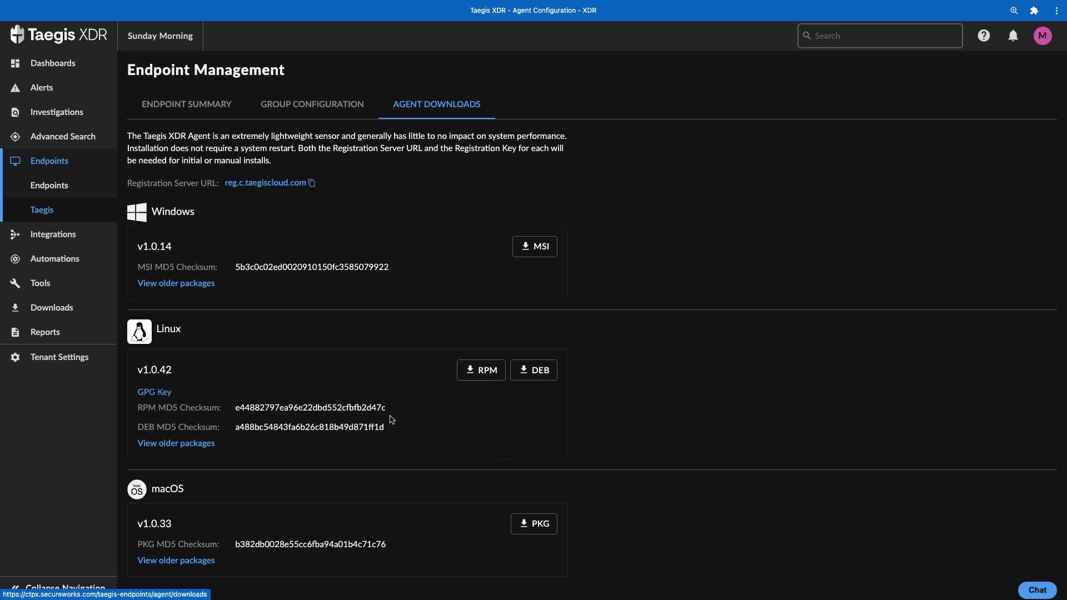
click(204, 284)
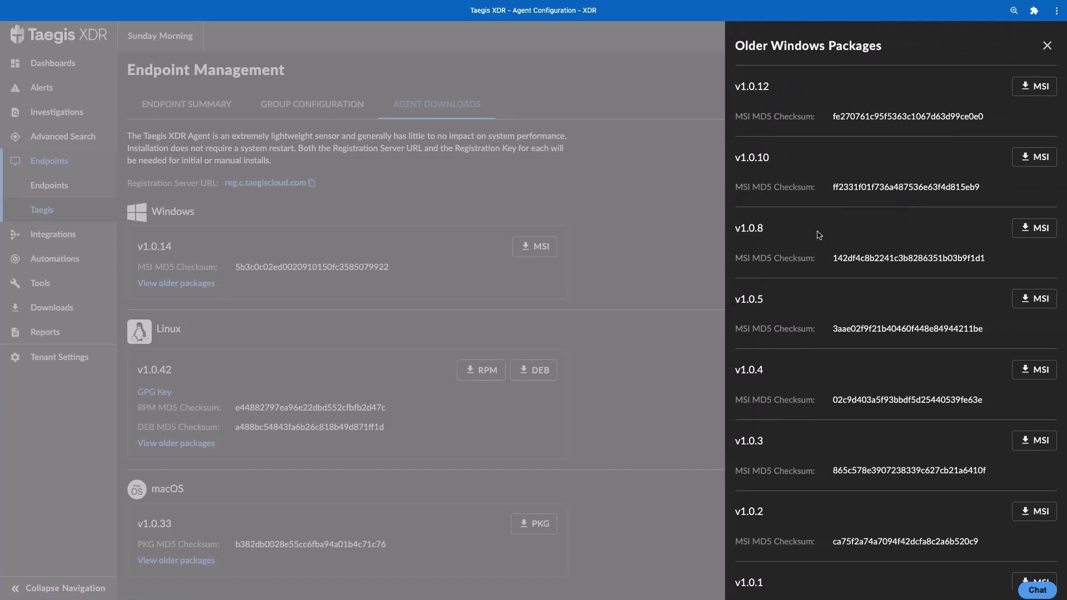
scroll(819, 234, down, 3)
scroll(819, 234, down, 3)
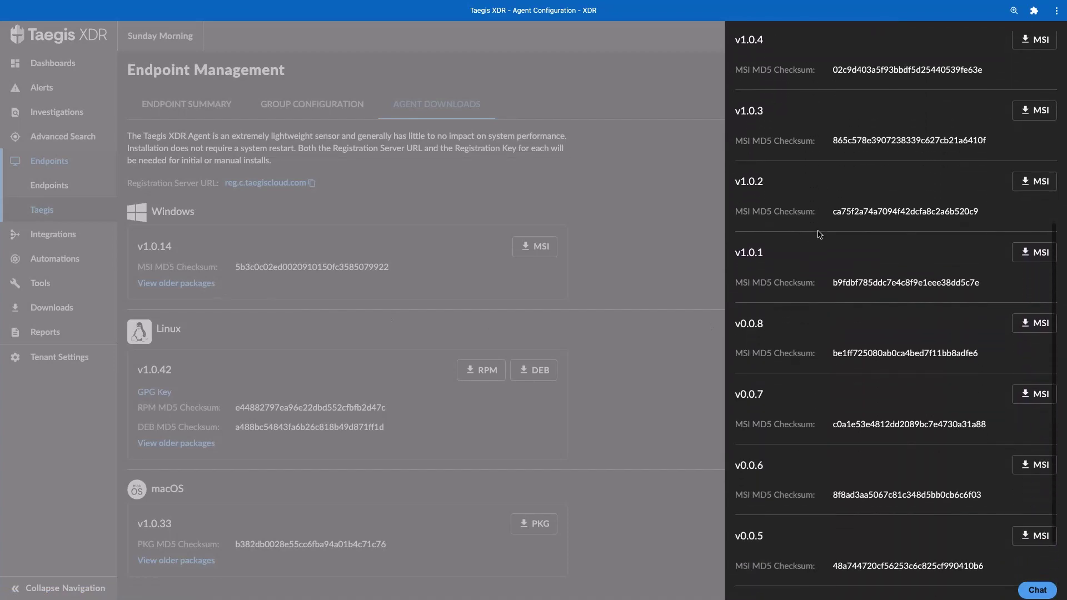
scroll(819, 234, up, 6)
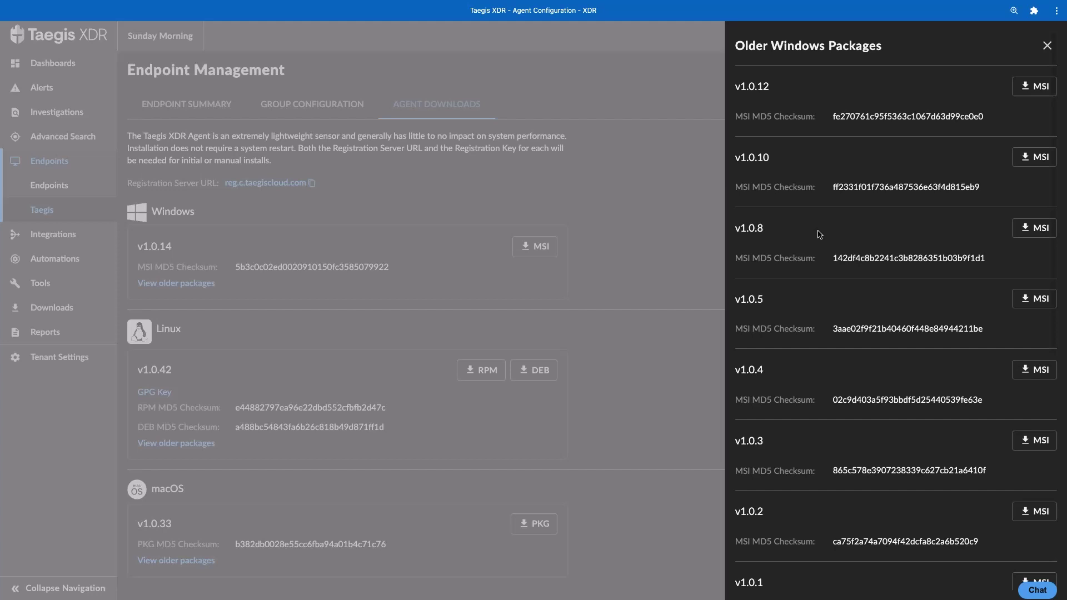
click(1047, 47)
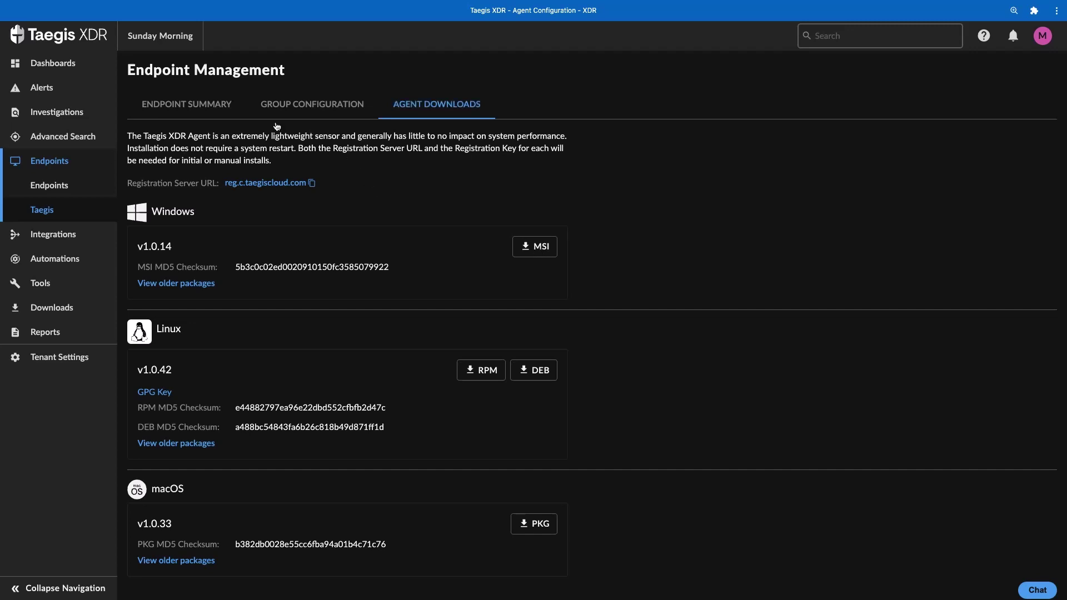
On the endpoint summary, select sm-win10-user63, sm-mac12-user96.local and sm-ws16-user41
click(221, 107)
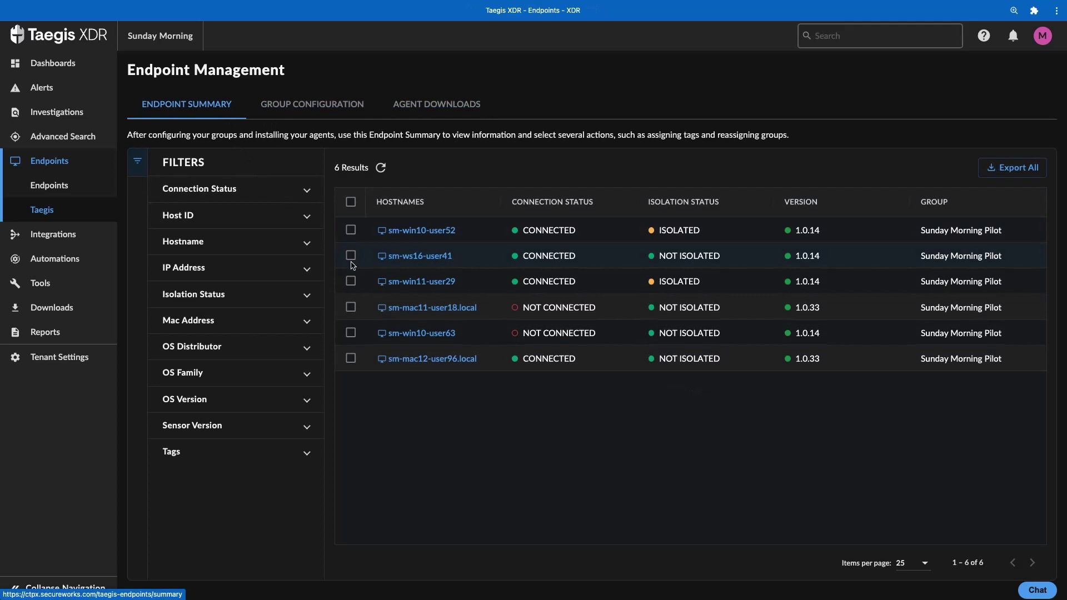
click(351, 333)
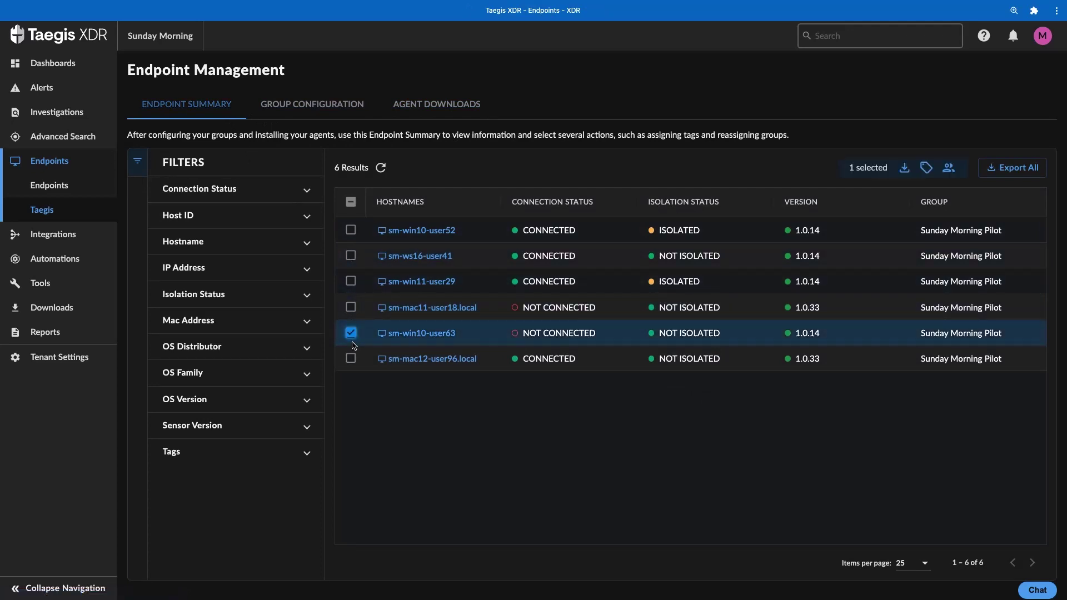
click(350, 359)
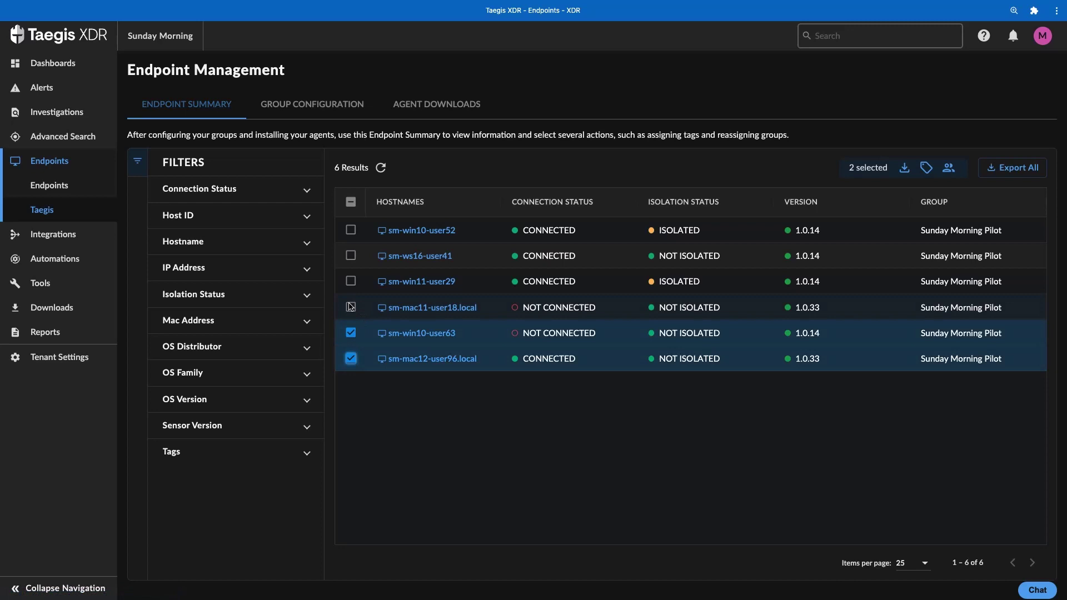
click(351, 256)
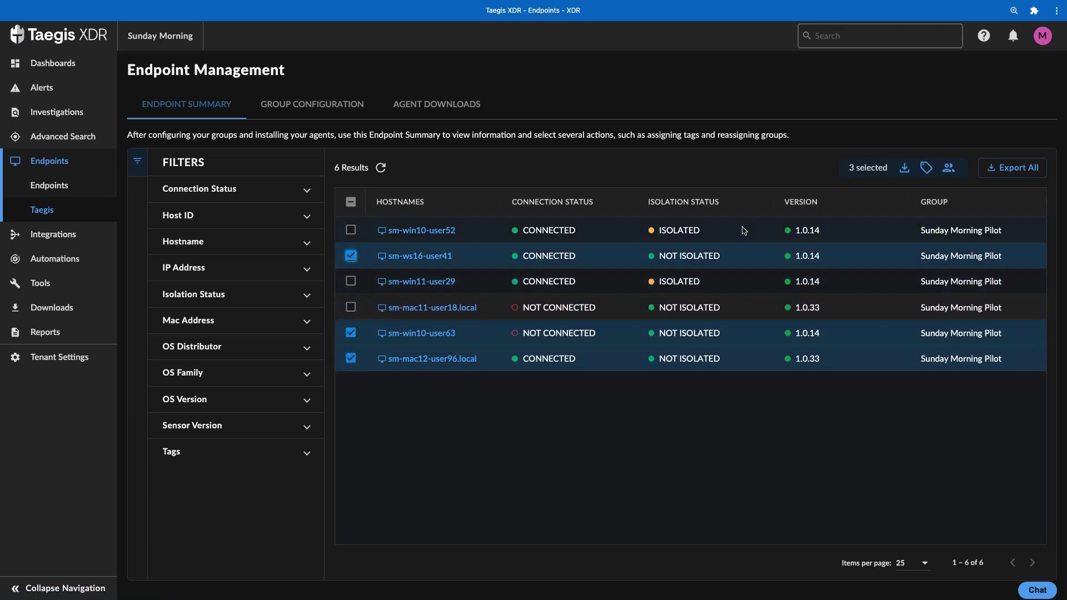
Reassign the selected endpoints to Sunday Morning Production and refresh the table
click(949, 168)
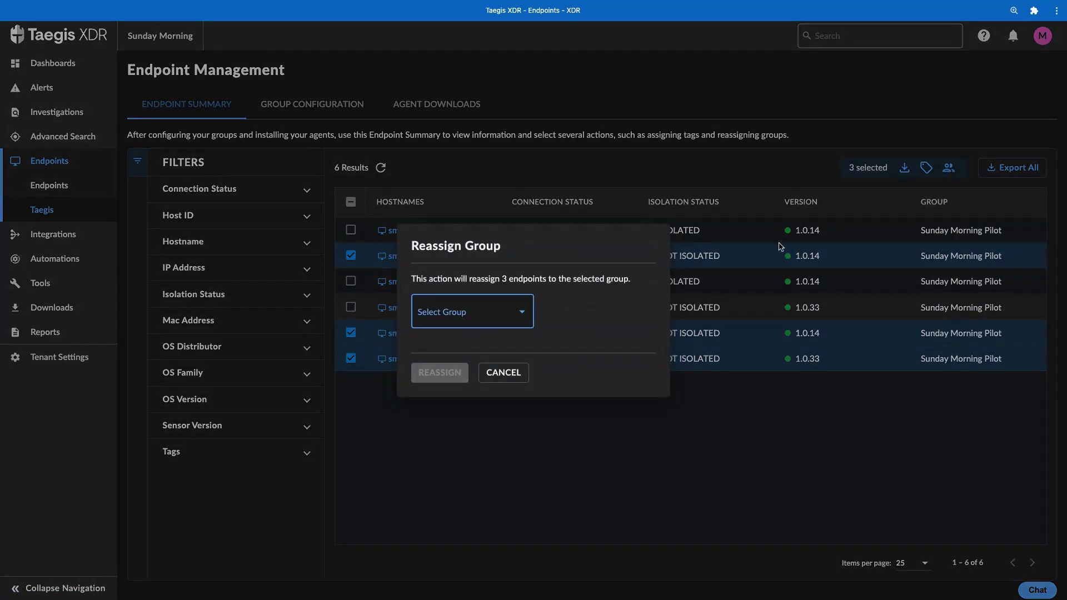
click(522, 312)
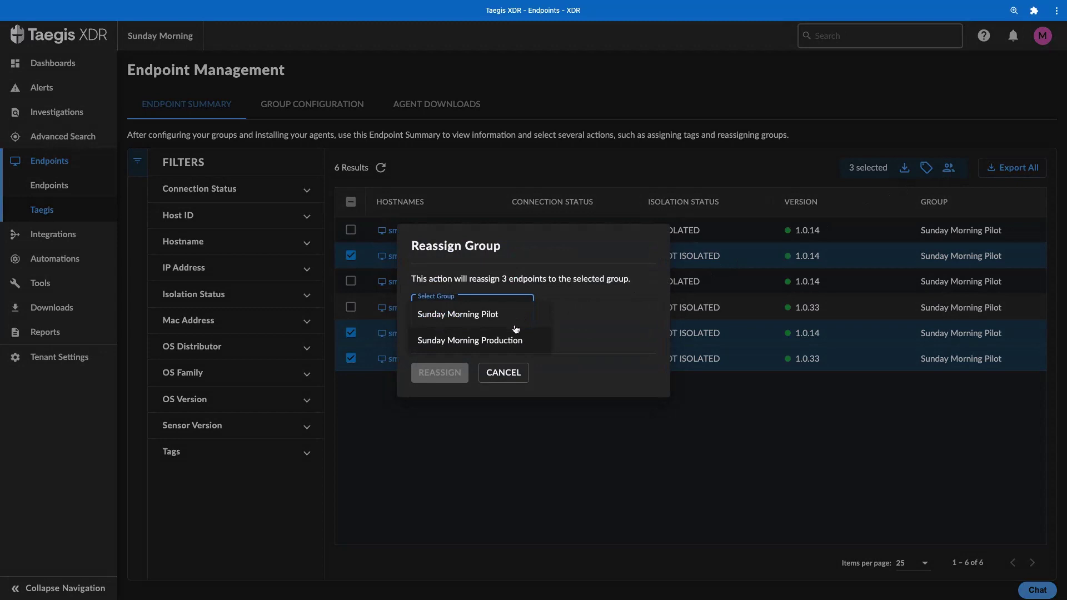
click(511, 341)
click(439, 373)
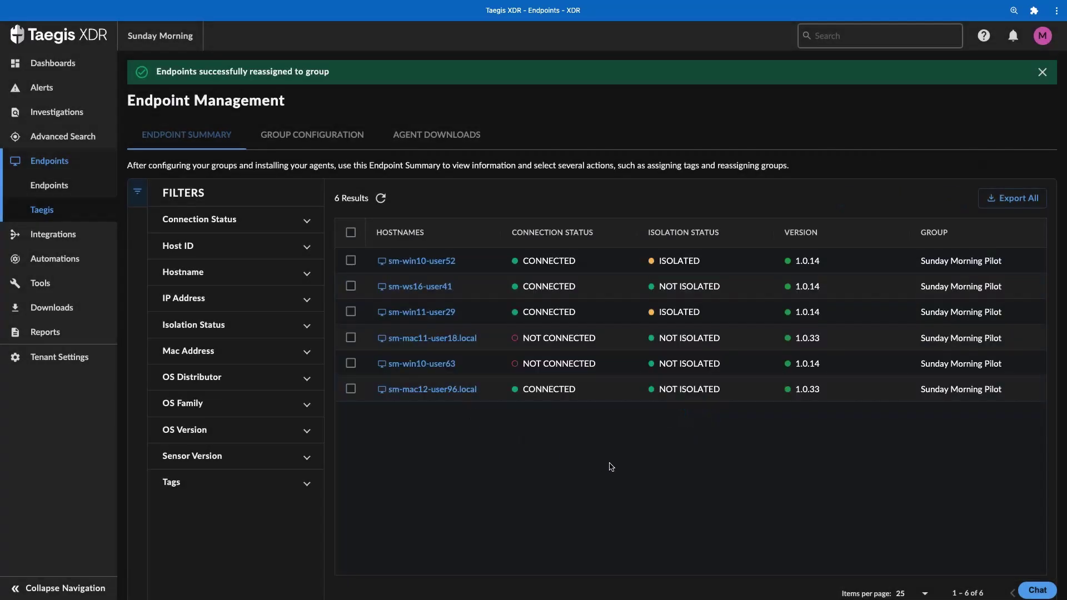
click(381, 199)
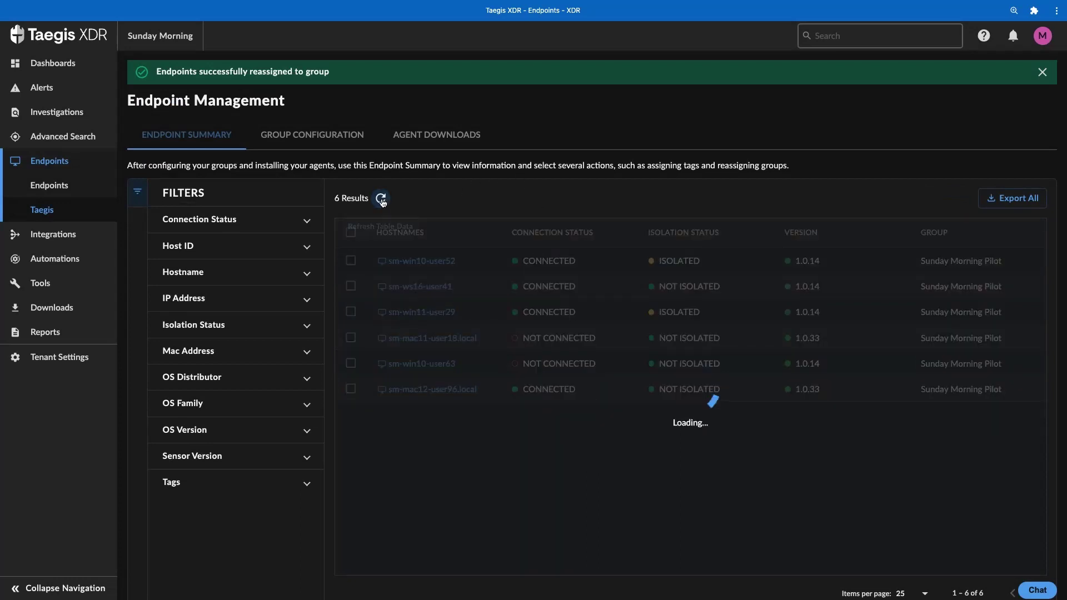